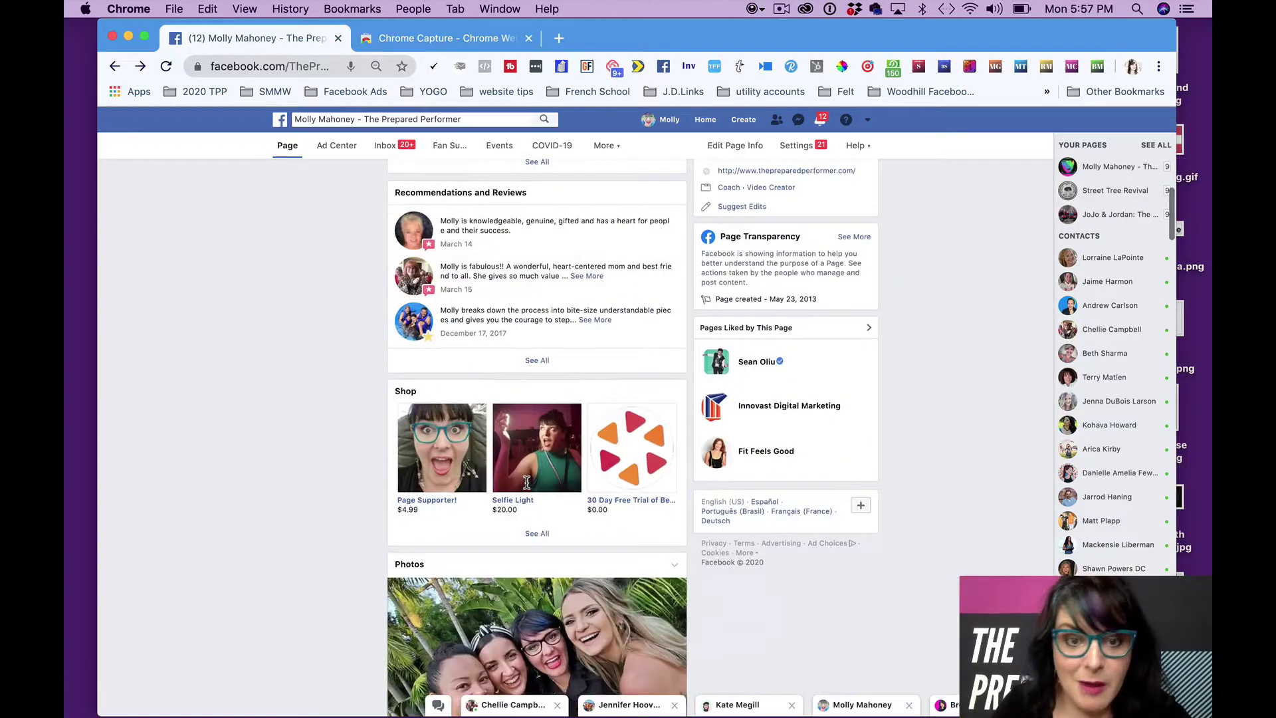
# Step: Scroll down The Prepared Performer's Facebook Page to its posts feed
pyautogui.scroll(-15, 527, 481)
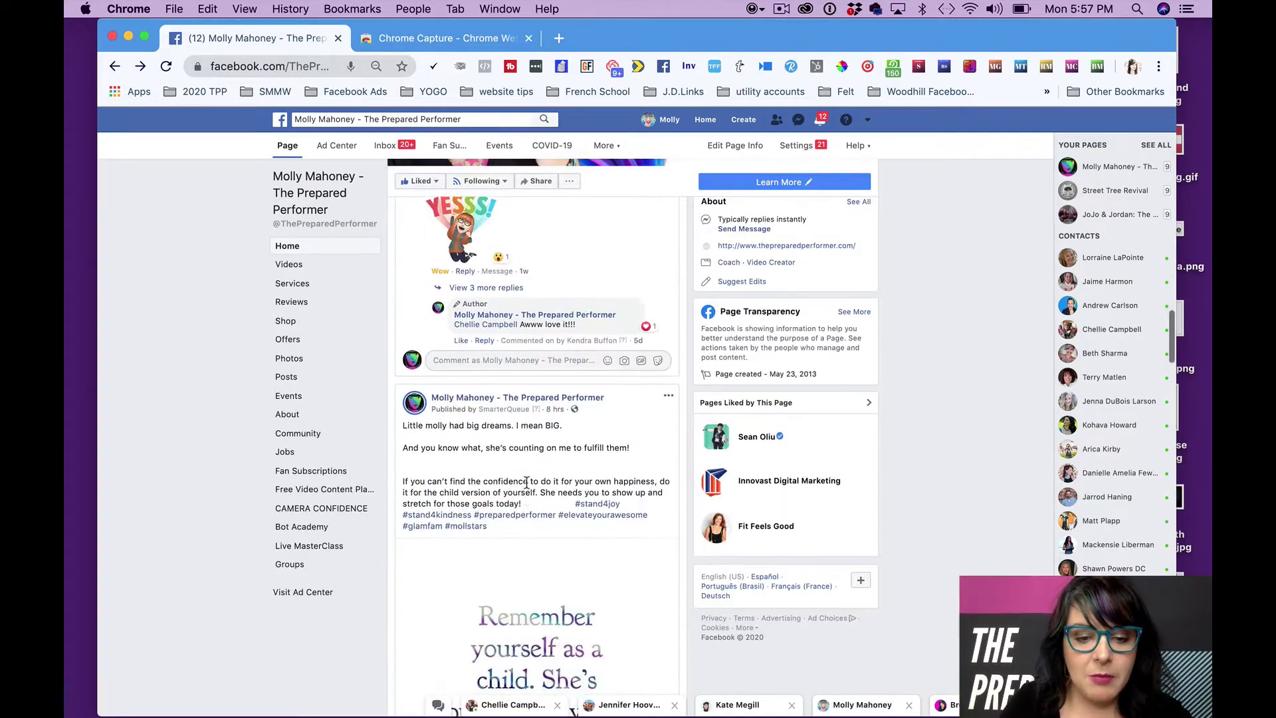
pyautogui.scroll(-8, 527, 482)
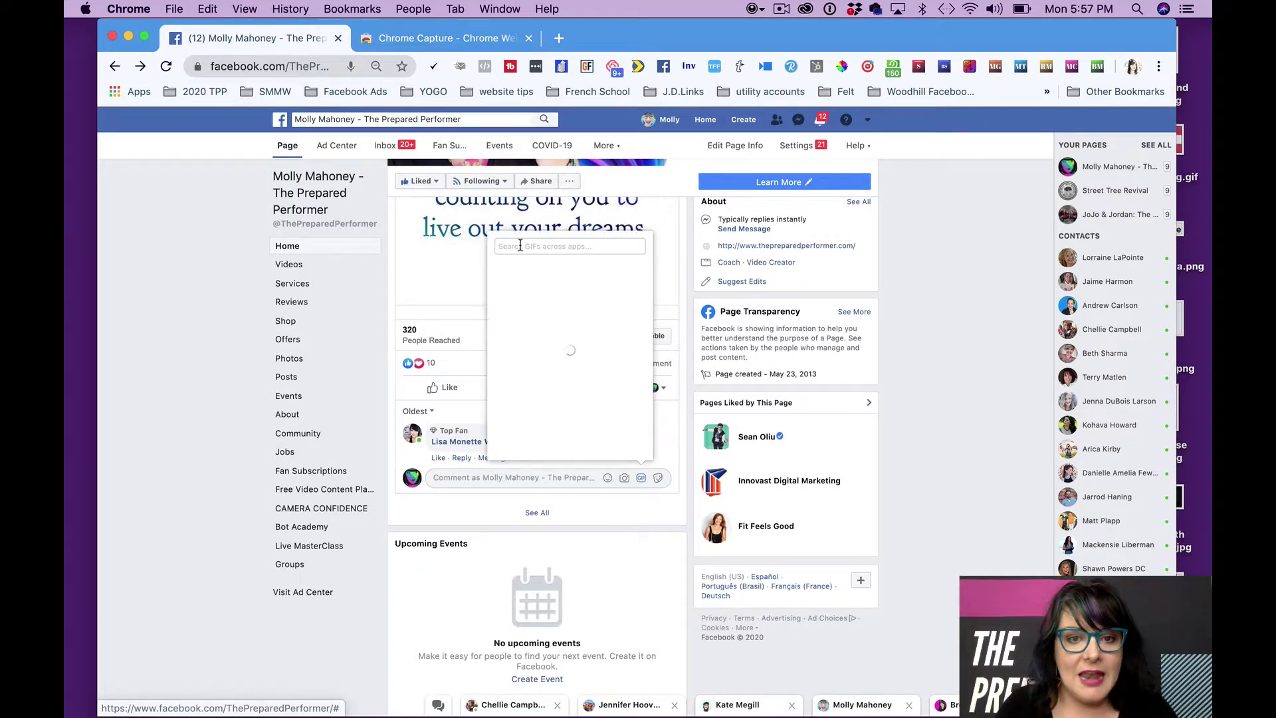
# Step: Search GIFs for 'go live', browse the results, then scroll back up
pyautogui.write('go live')
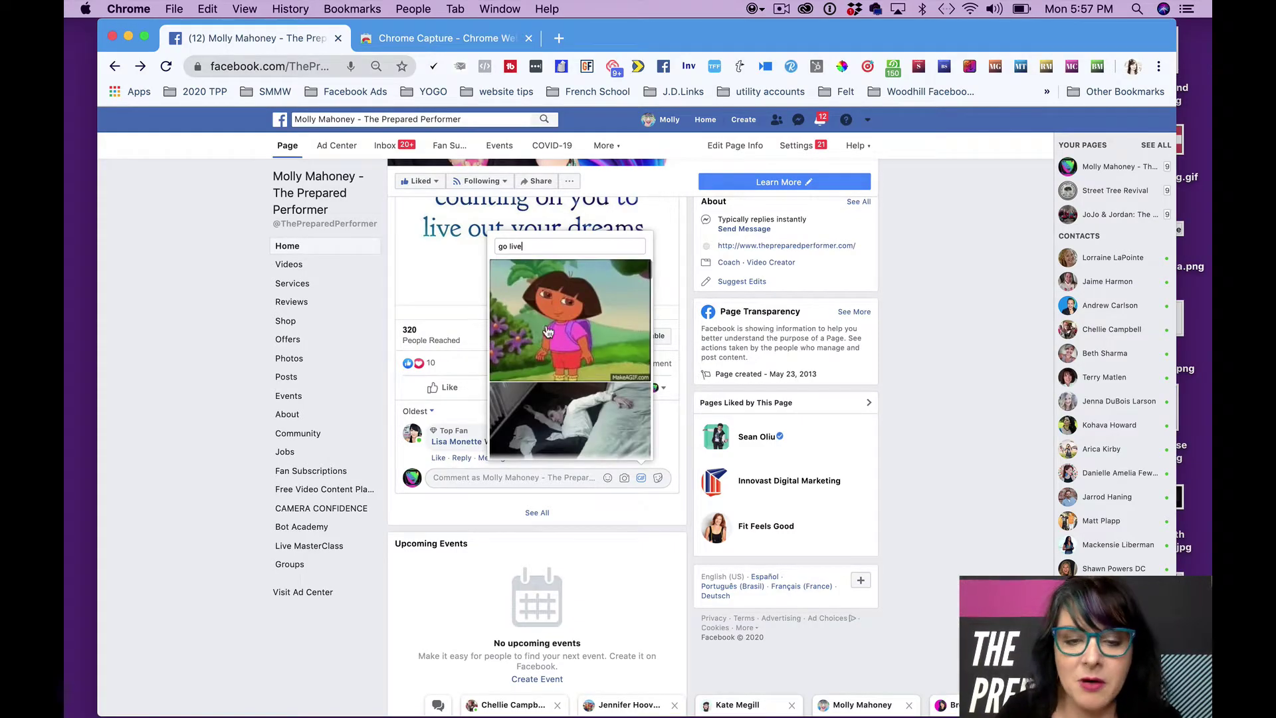
pyautogui.scroll(-8, 547, 331)
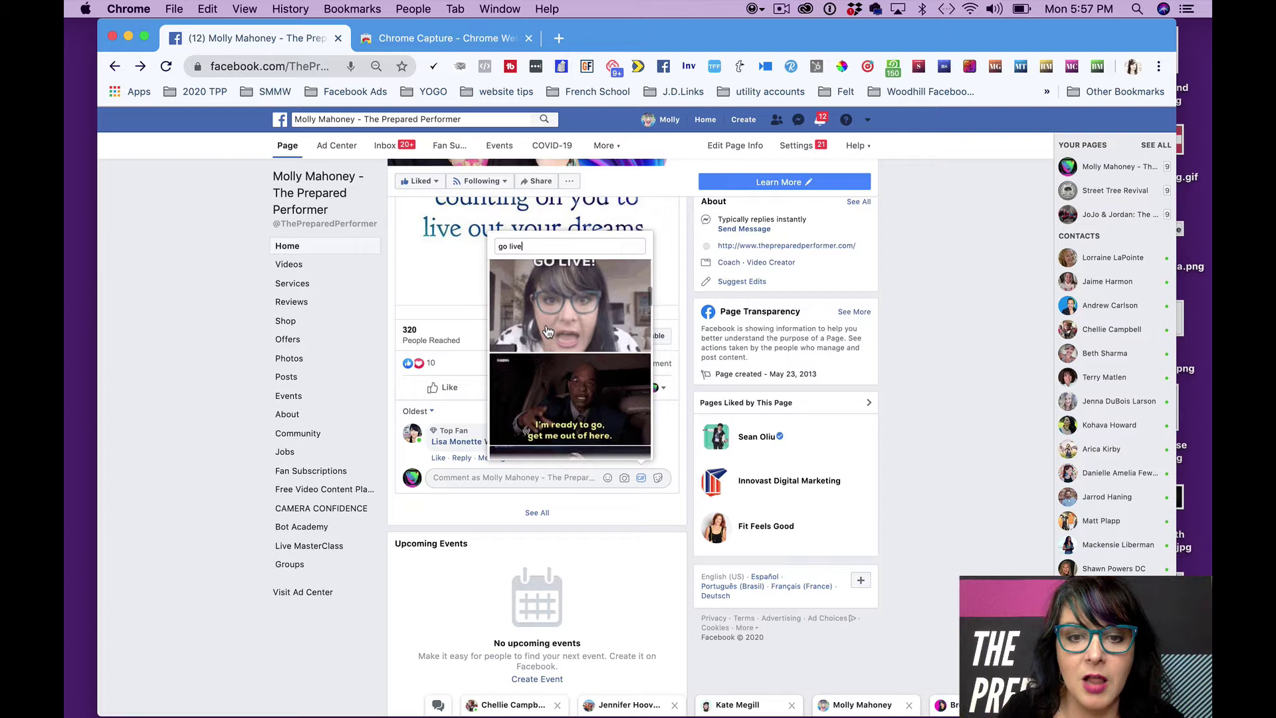
pyautogui.scroll(1, 547, 330)
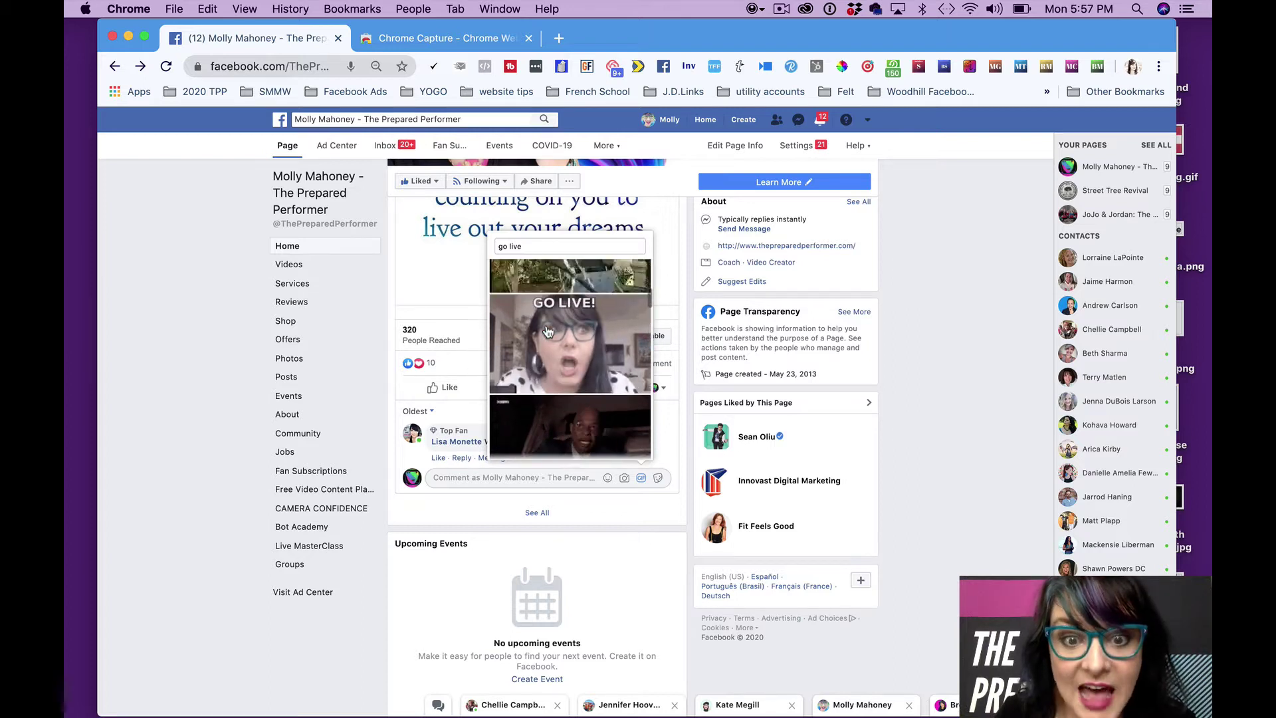
pyautogui.scroll(-3, 547, 330)
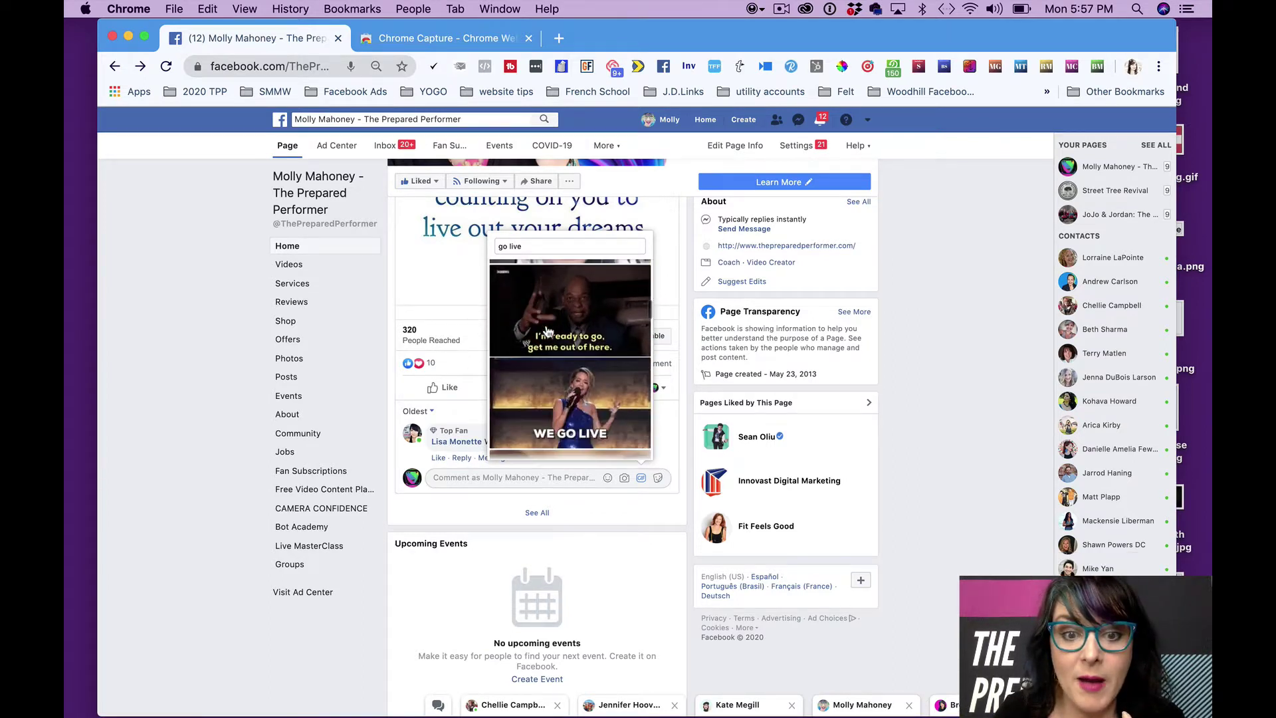
pyautogui.scroll(-10, 547, 330)
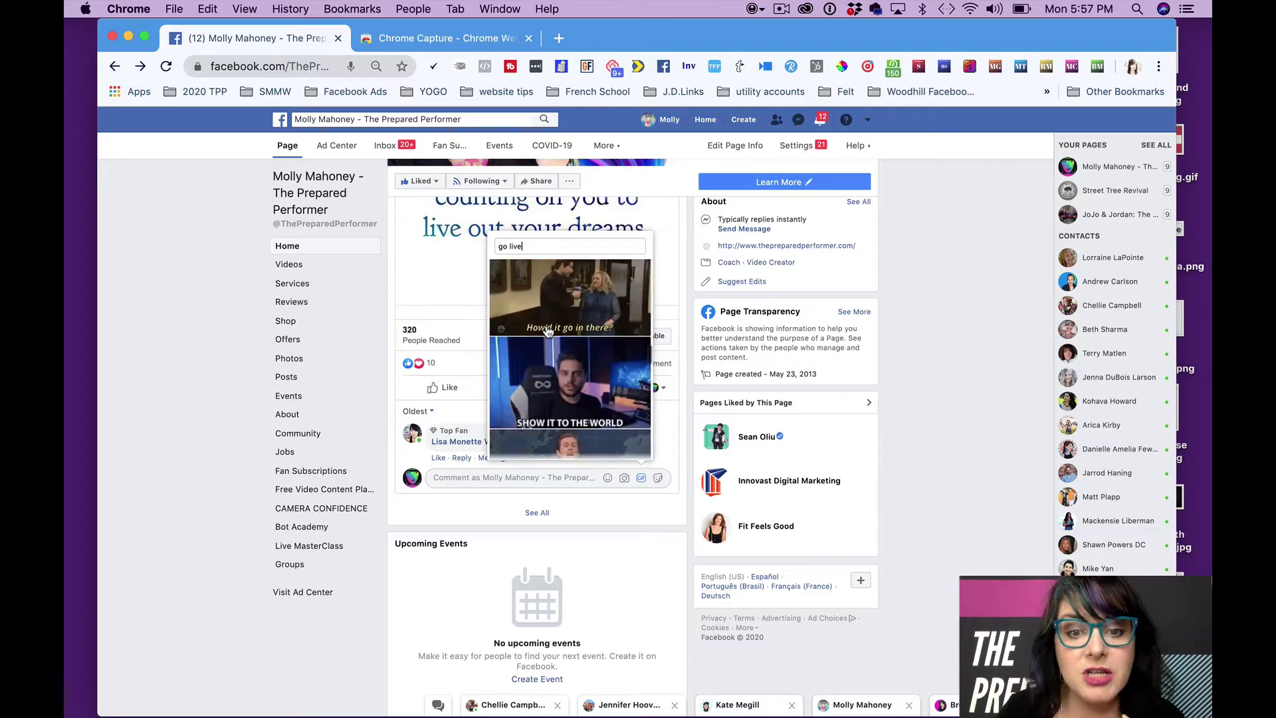
pyautogui.scroll(-5, 548, 330)
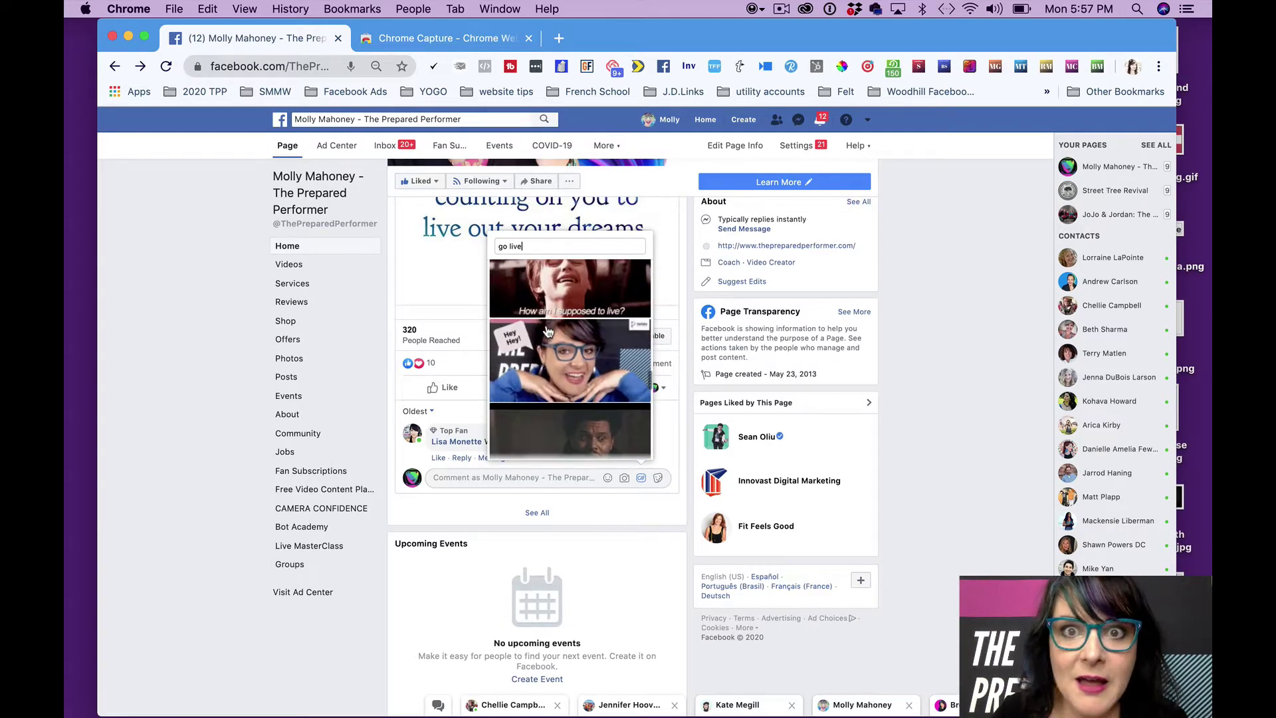
pyautogui.scroll(10, 547, 330)
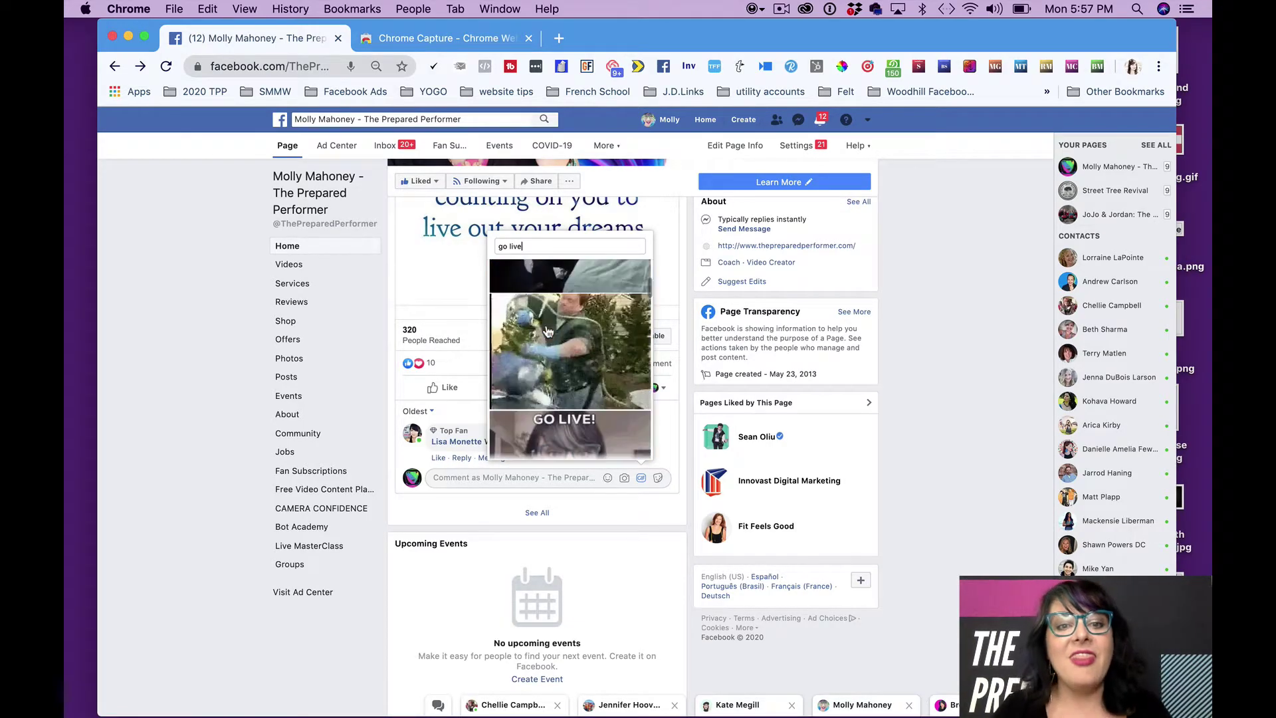
pyautogui.scroll(5, 547, 330)
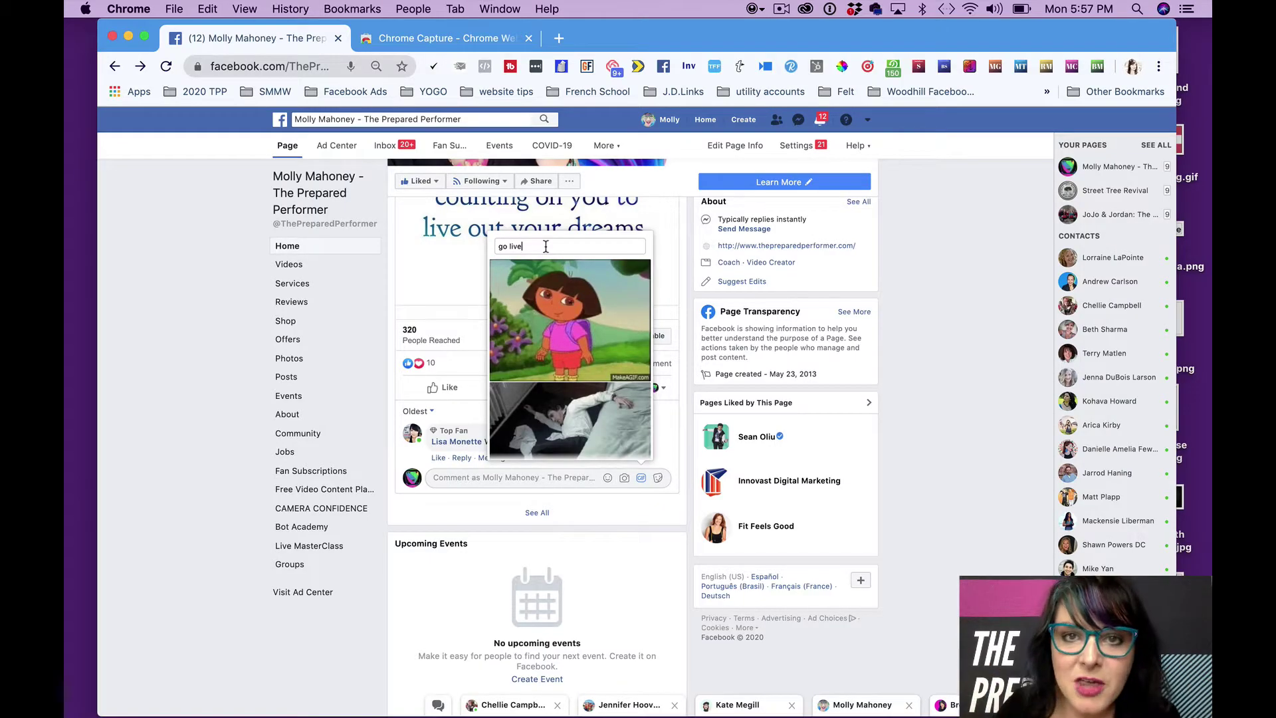
pyautogui.scroll(3, 545, 247)
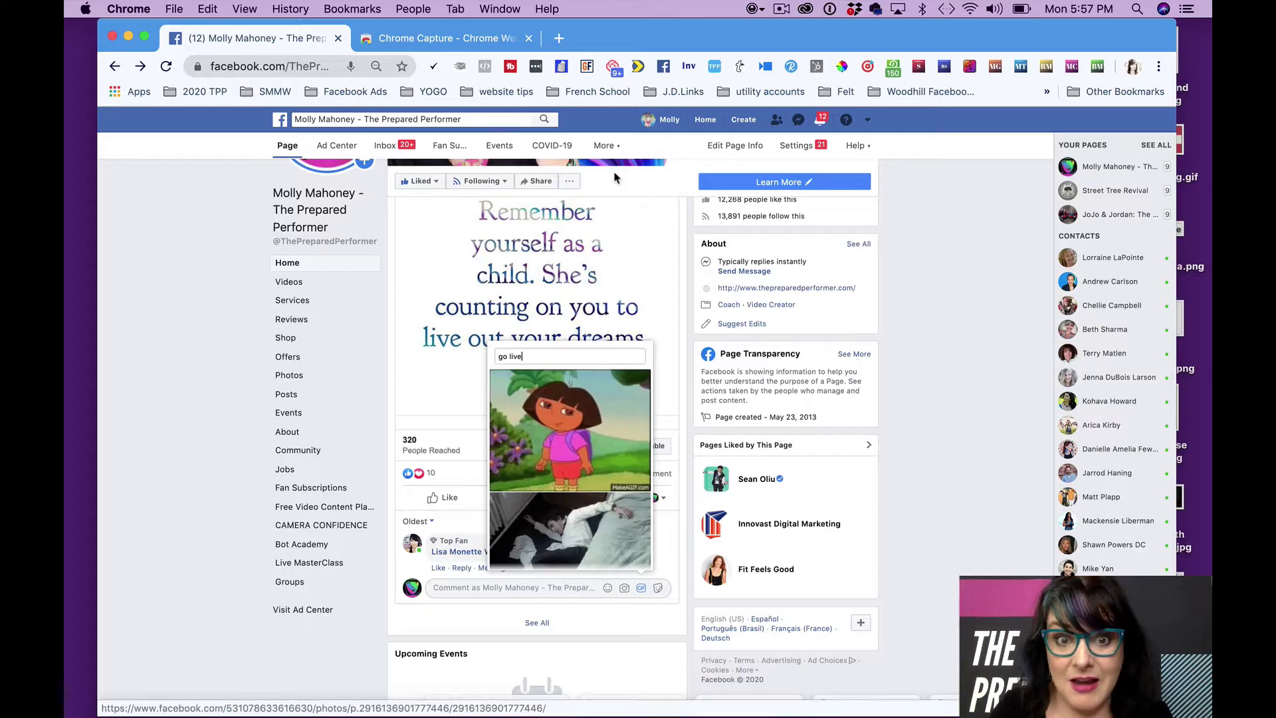
pyautogui.scroll(-10, 546, 251)
pyautogui.scroll(10, 560, 270)
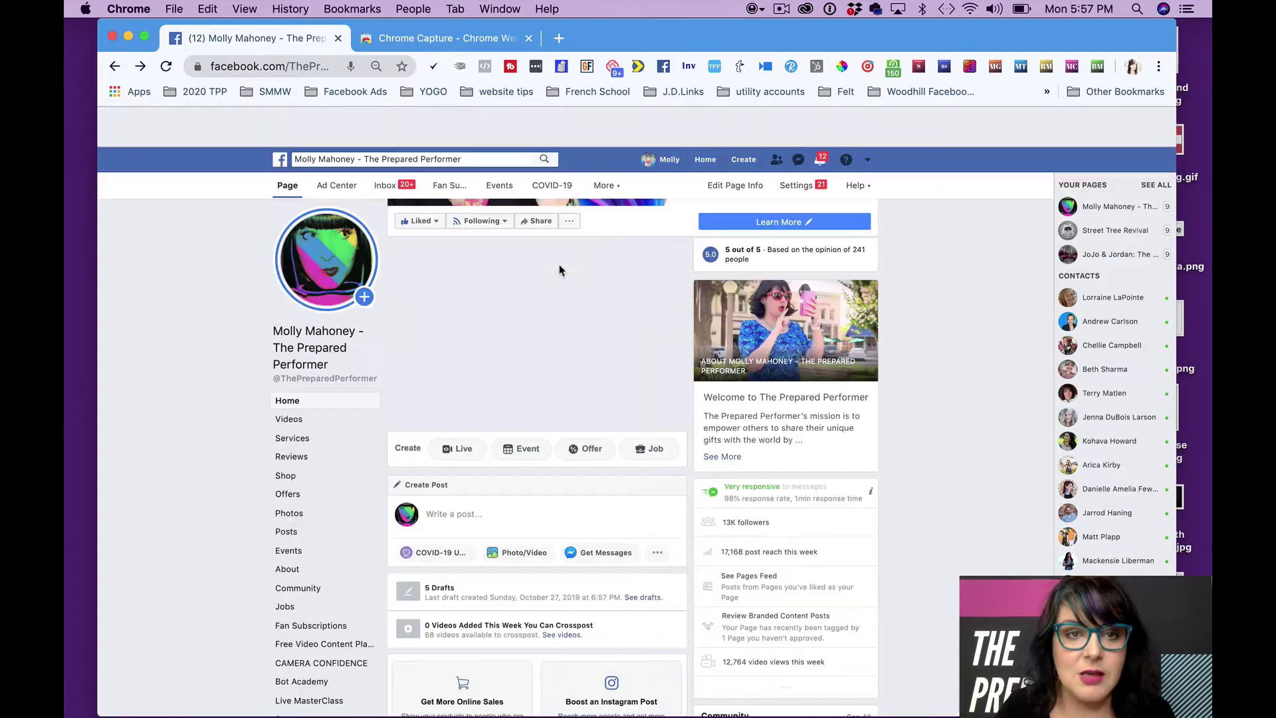
# Step: Add the Chrome Capture extension to Chrome and pin it to the toolbar
pyautogui.click(437, 38)
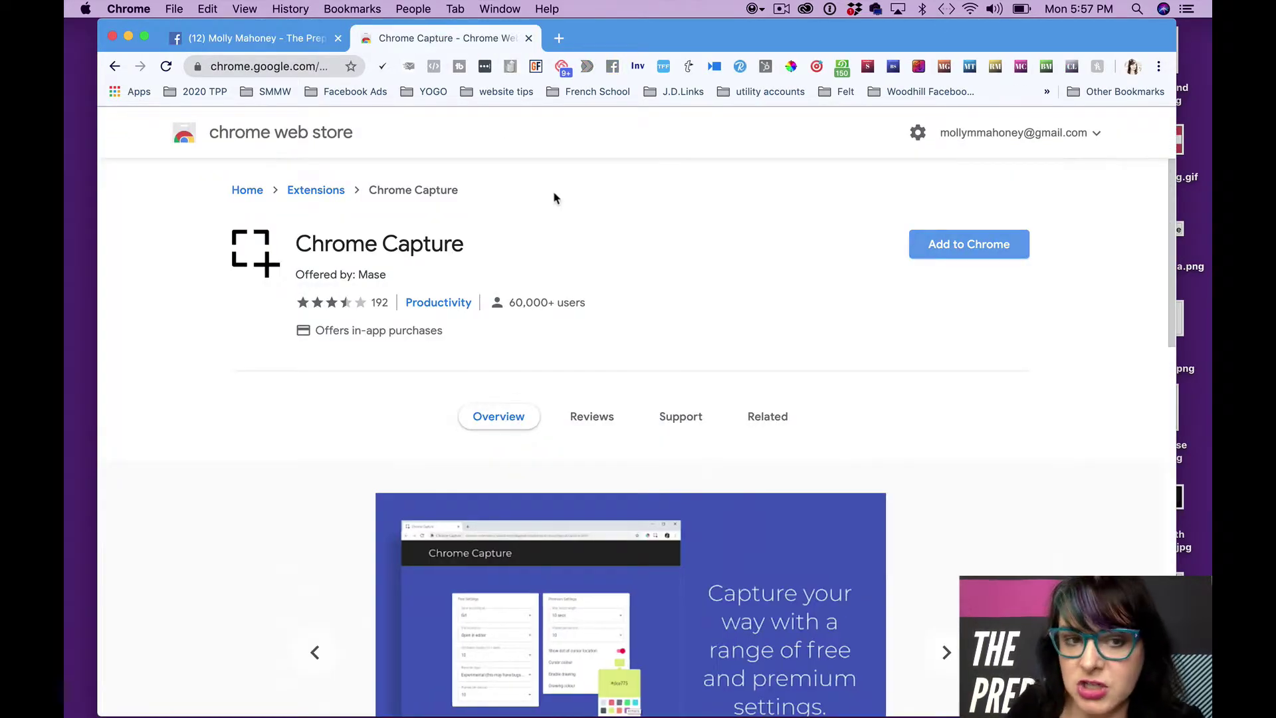
pyautogui.click(972, 253)
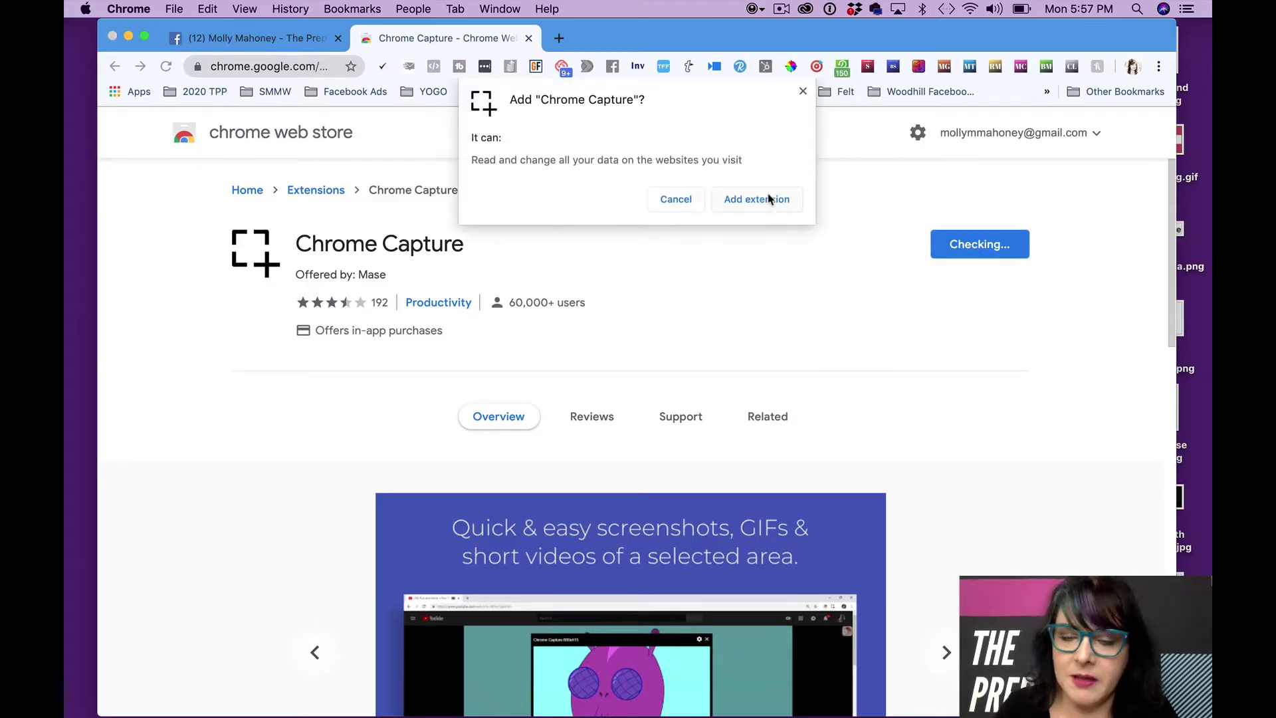
pyautogui.click(755, 200)
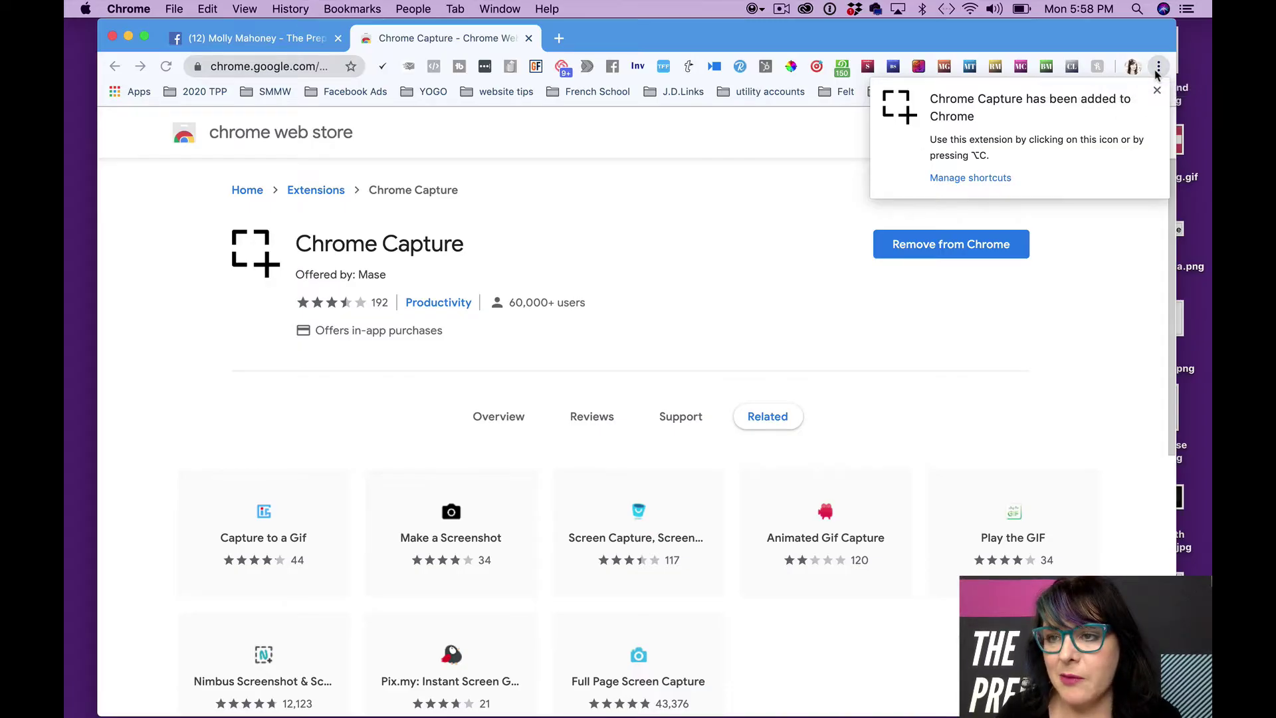
pyautogui.click(1159, 68)
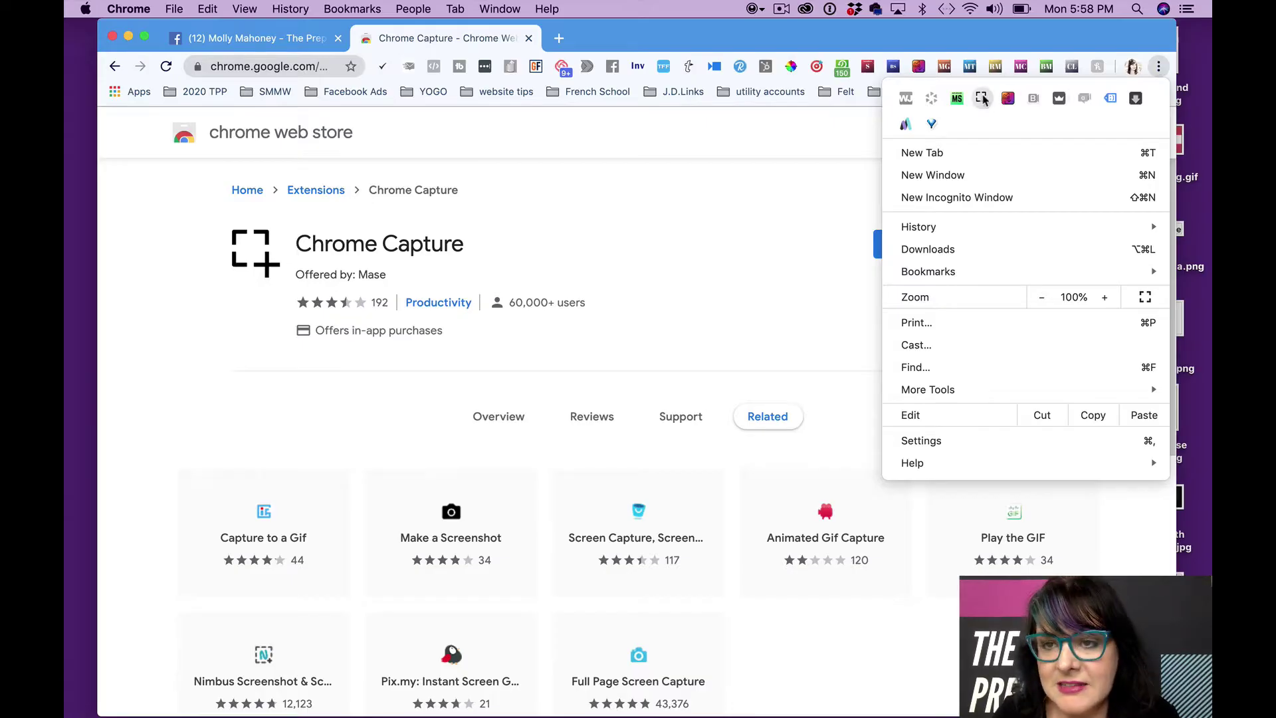
pyautogui.moveTo(982, 99)
pyautogui.mouseDown()
pyautogui.moveTo(856, 98)
pyautogui.moveTo(808, 66)
pyautogui.moveTo(582, 67)
pyautogui.moveTo(662, 88)
pyautogui.moveTo(578, 73)
pyautogui.mouseUp()
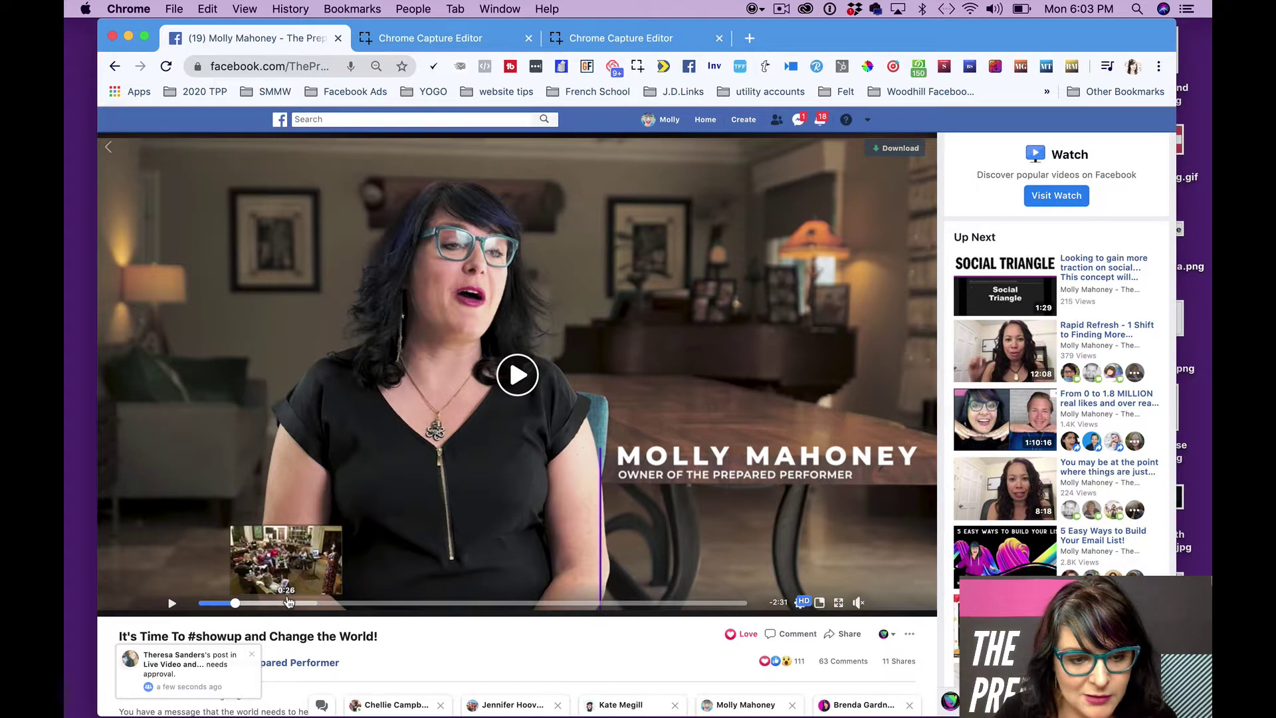
# Step: Play the #showup video from a later scene and start a Chrome Capture region selection
pyautogui.click(287, 602)
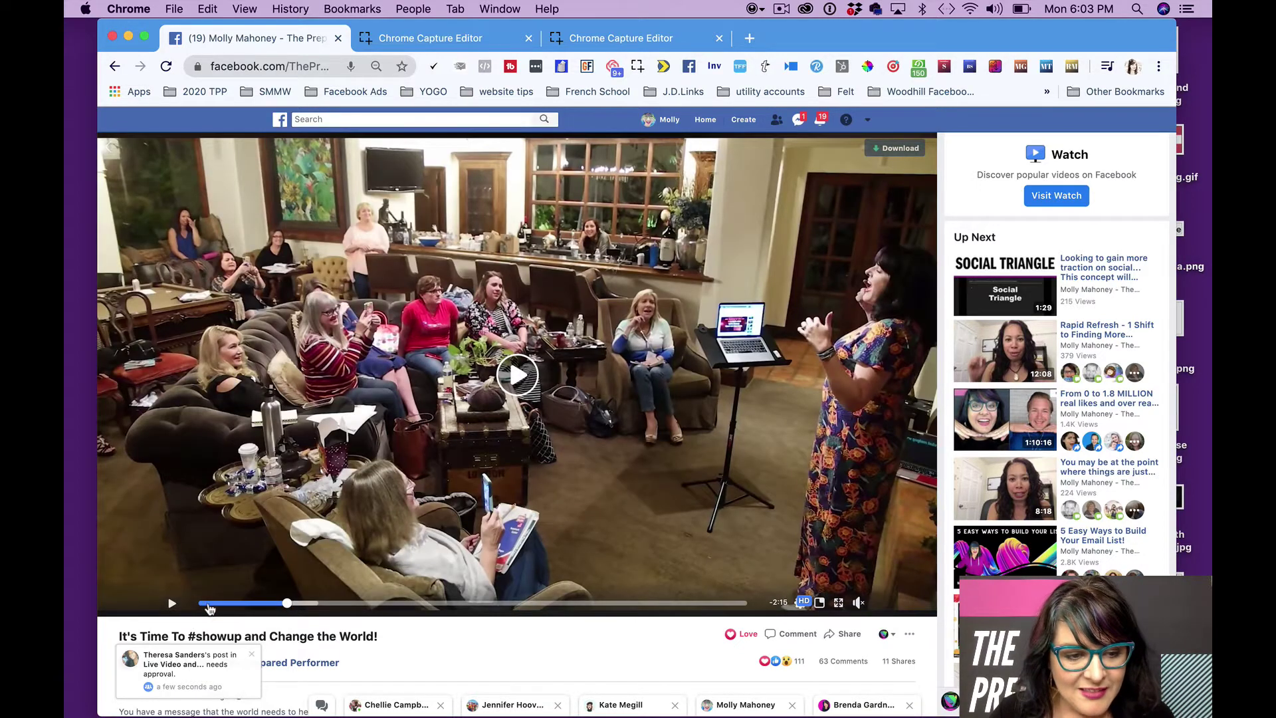
pyautogui.click(171, 603)
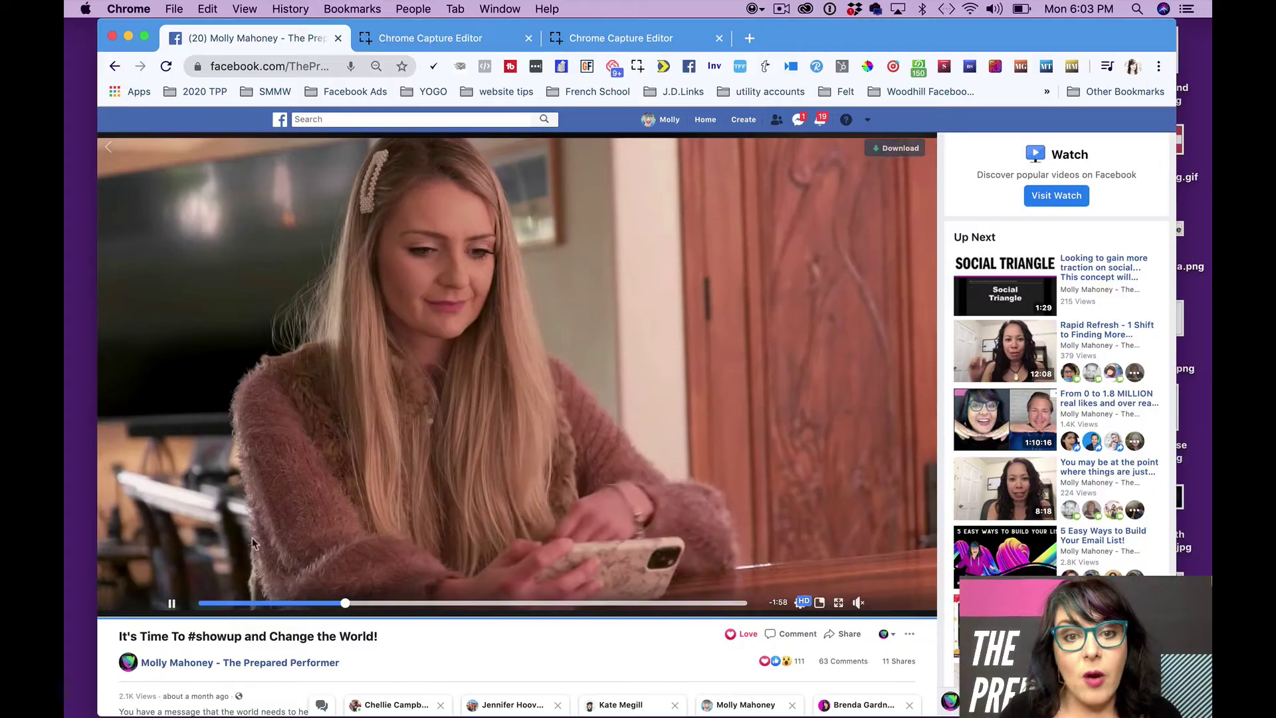
pyautogui.click(638, 66)
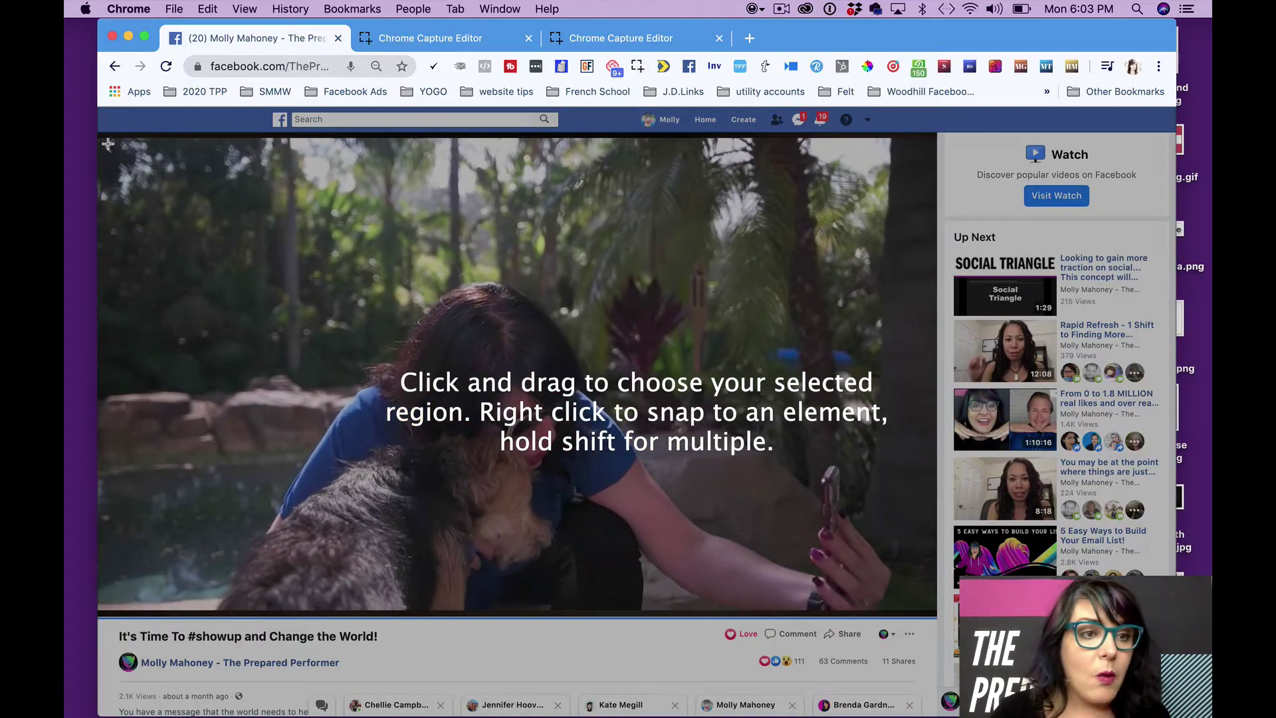
# Step: Select a region covering the video player and record it as a 10-second animation
pyautogui.click(539, 277)
pyautogui.moveTo(540, 278); pyautogui.dragTo(542, 279)
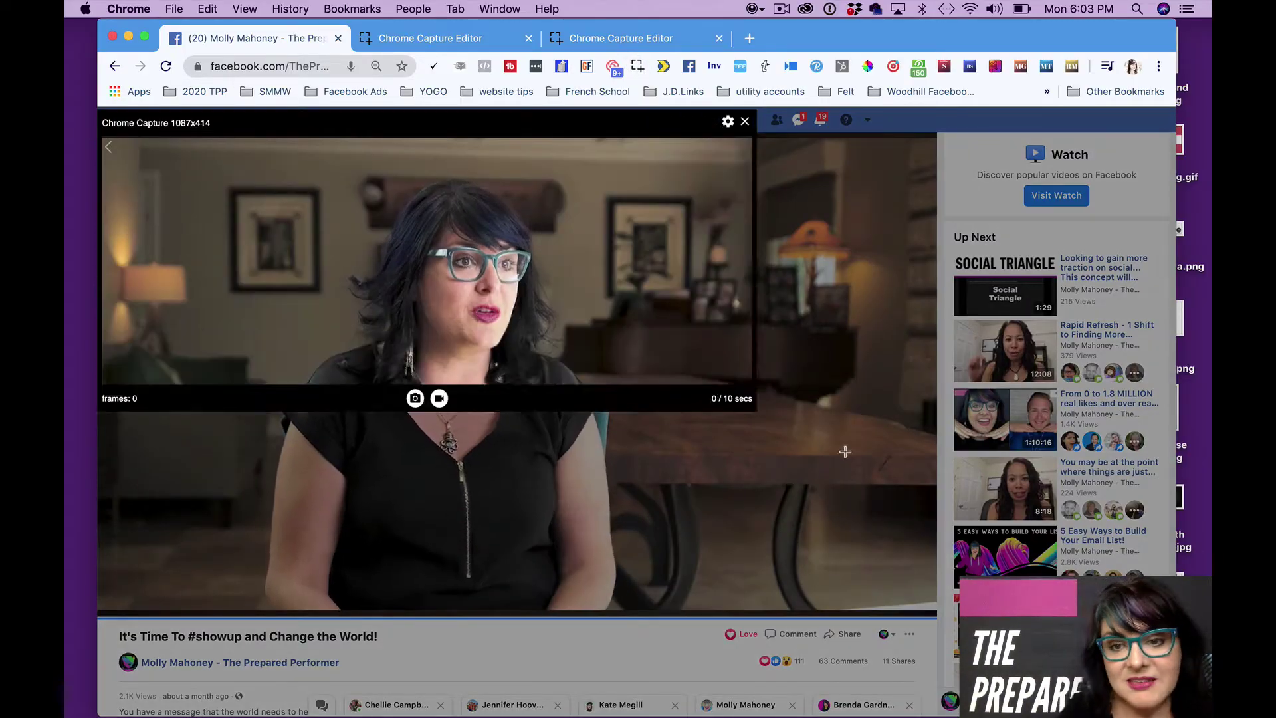
pyautogui.moveTo(875, 478); pyautogui.dragTo(934, 582)
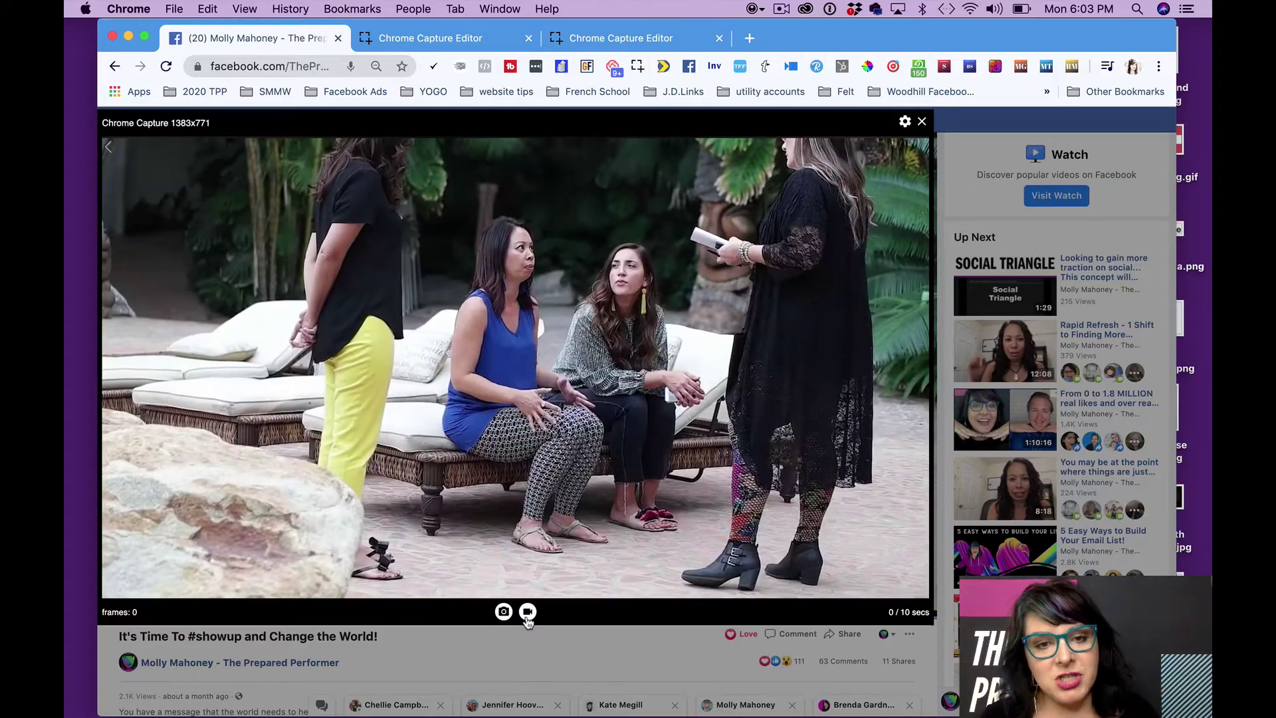
pyautogui.click(527, 615)
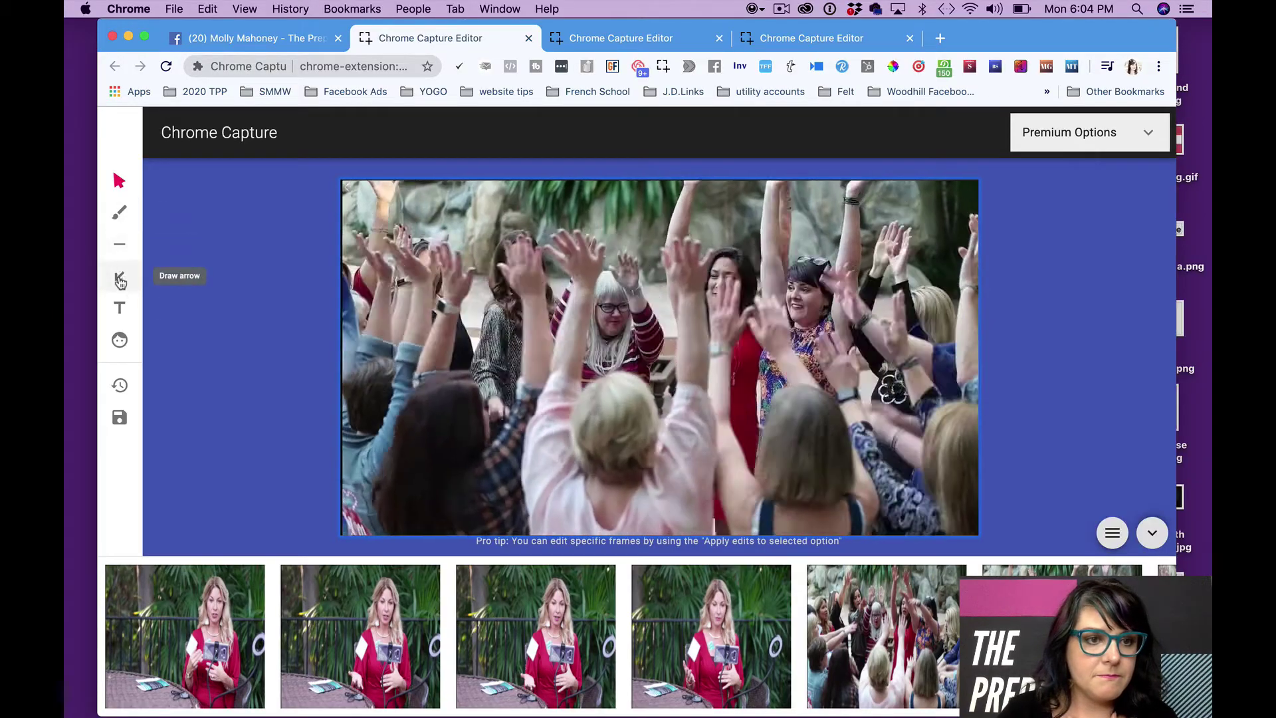
# Step: Add a 'Party!' text caption to the frame, then delete it
pyautogui.click(120, 310)
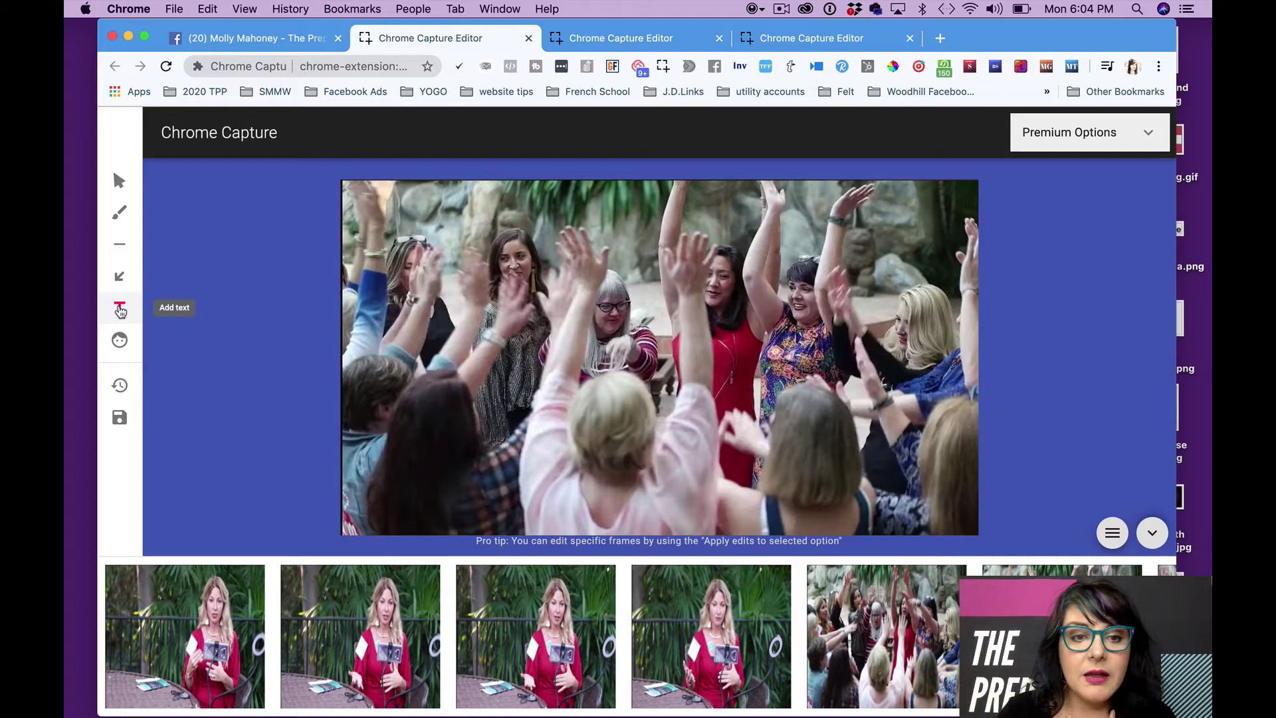
pyautogui.click(119, 181)
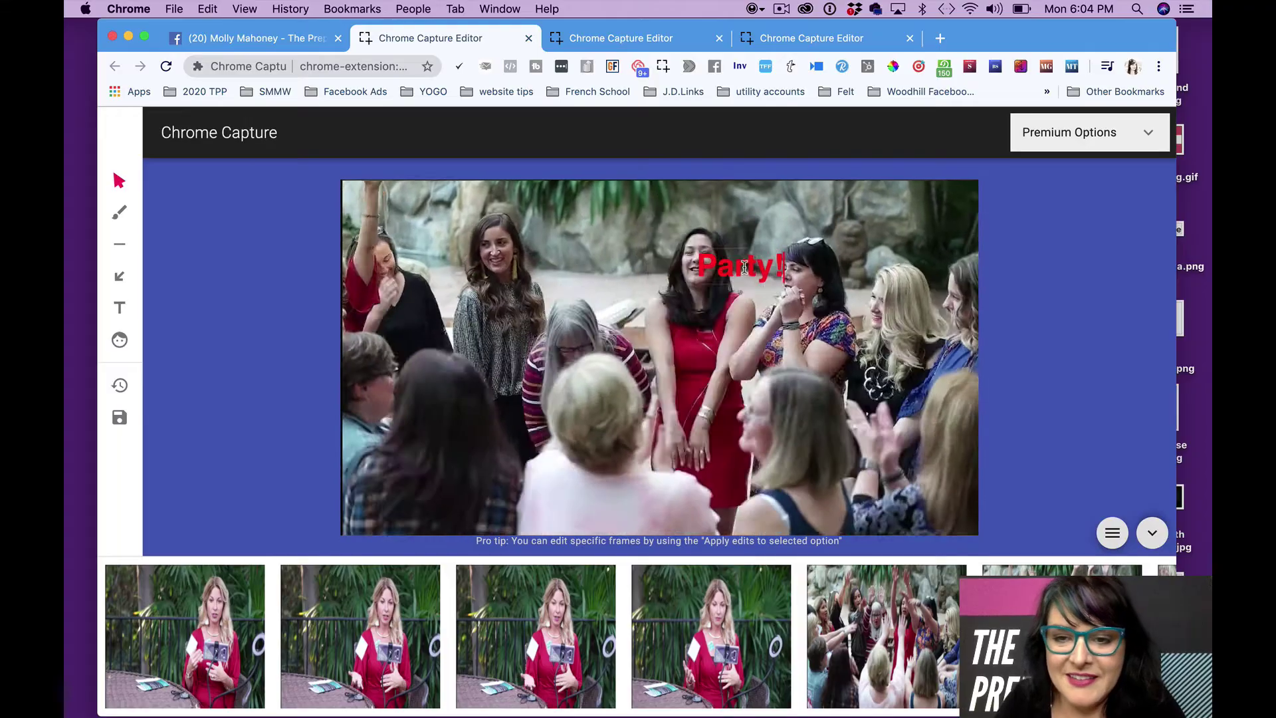
pyautogui.press('BackSpace')
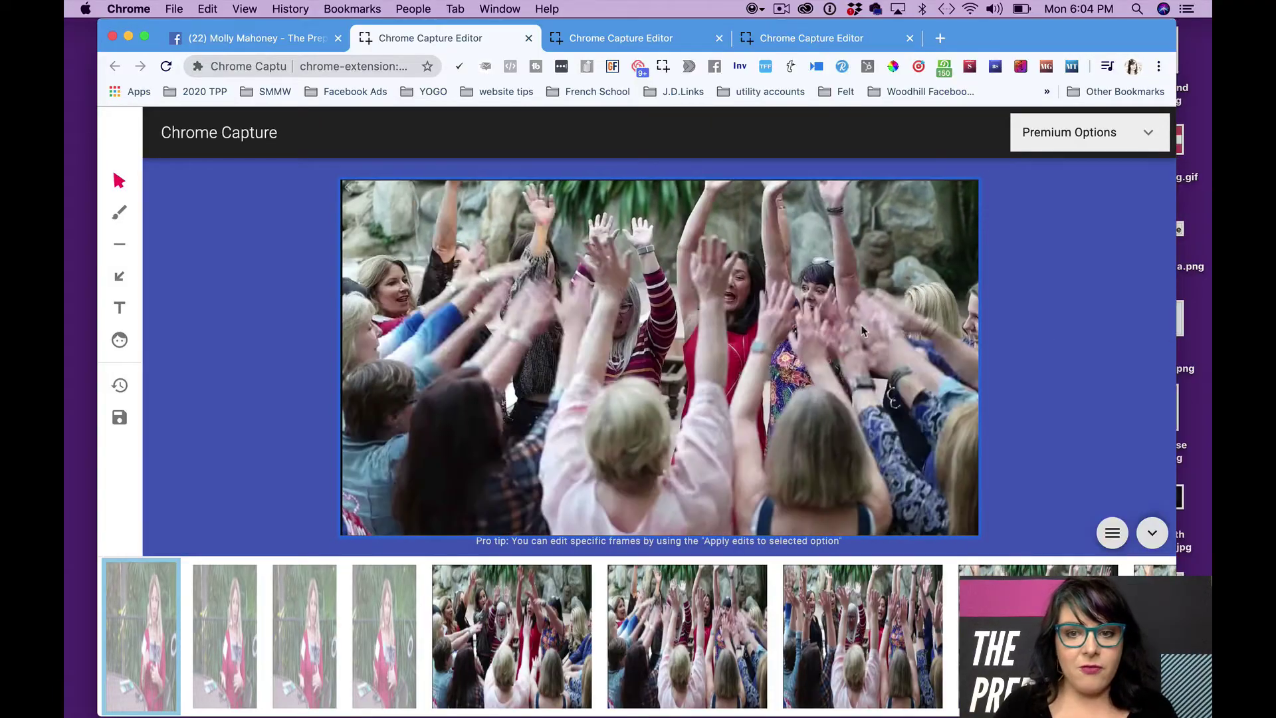
# Step: Save the clip as a size-optimized GIF named 'YAY IN A CIRCLE'
pyautogui.click(119, 420)
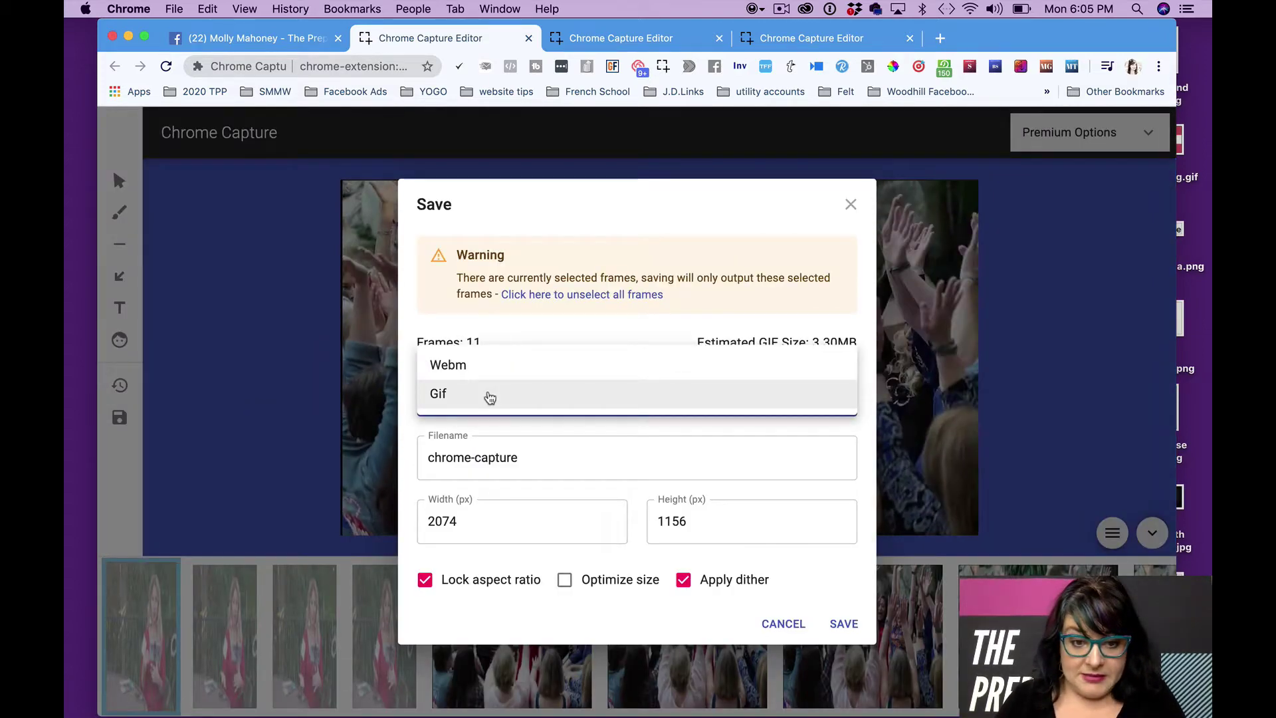
pyautogui.click(499, 464)
pyautogui.tripleClick(499, 460)
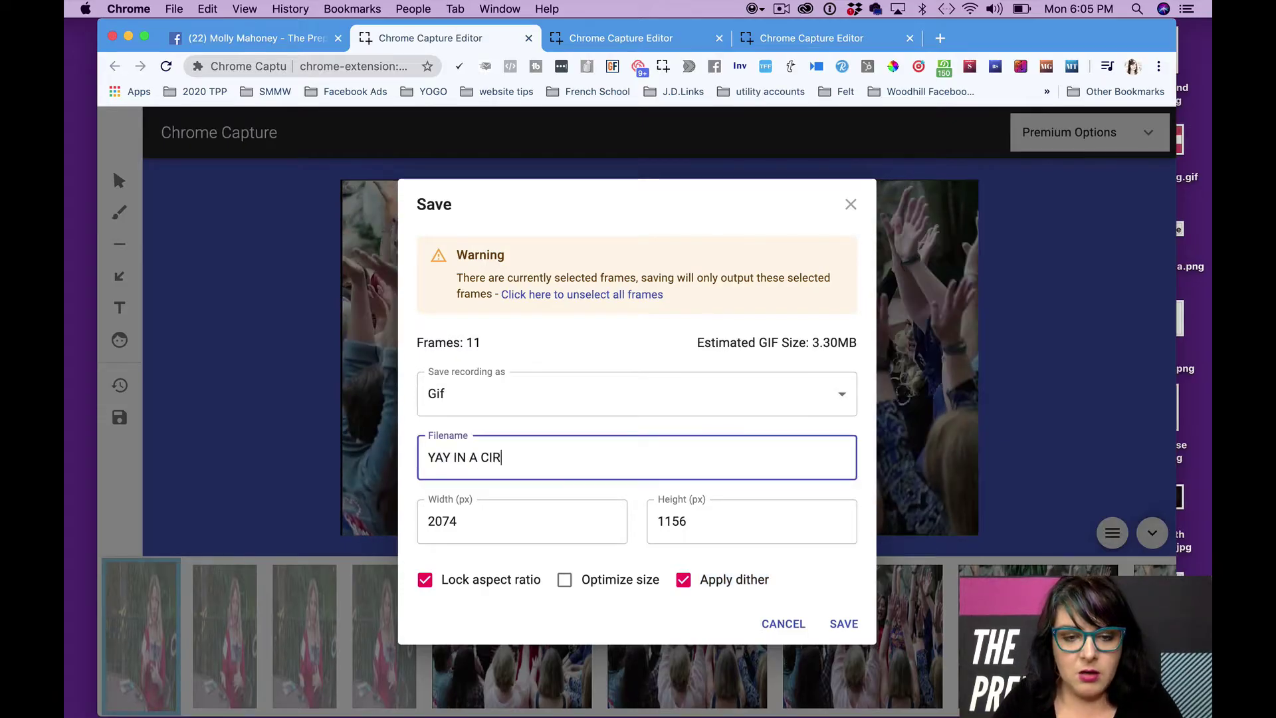
pyautogui.write('CLE')
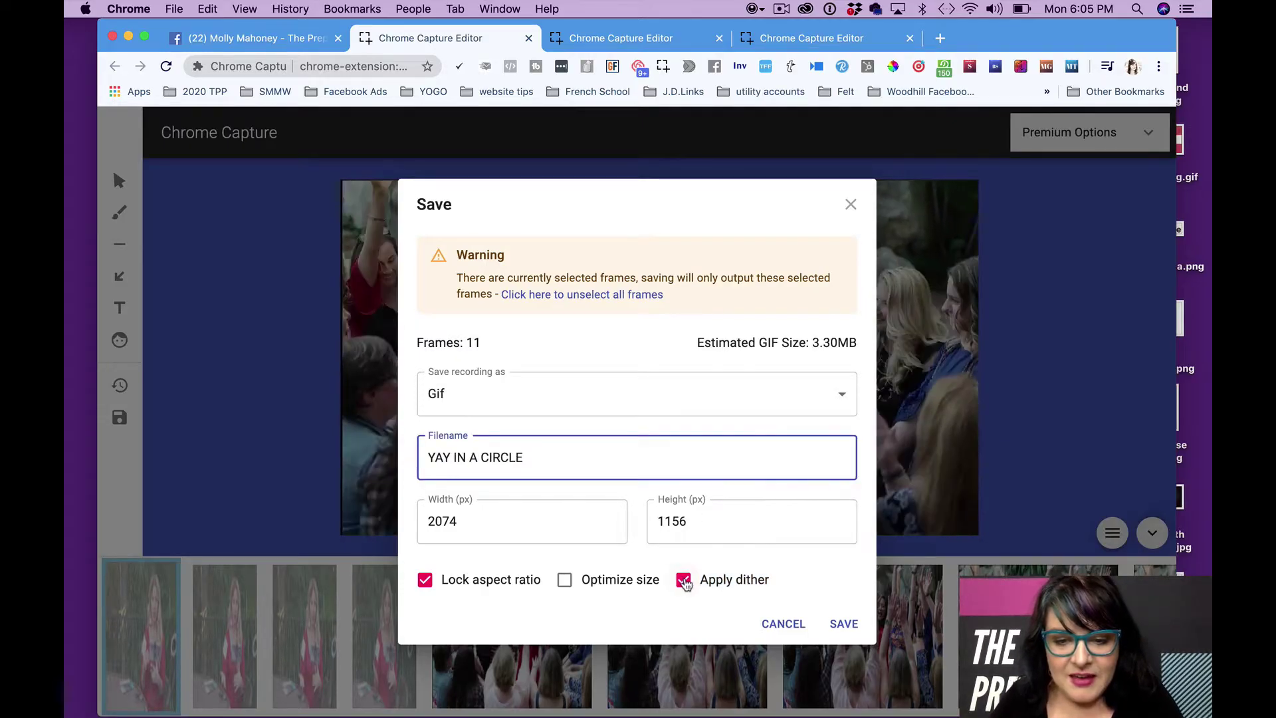
pyautogui.click(566, 583)
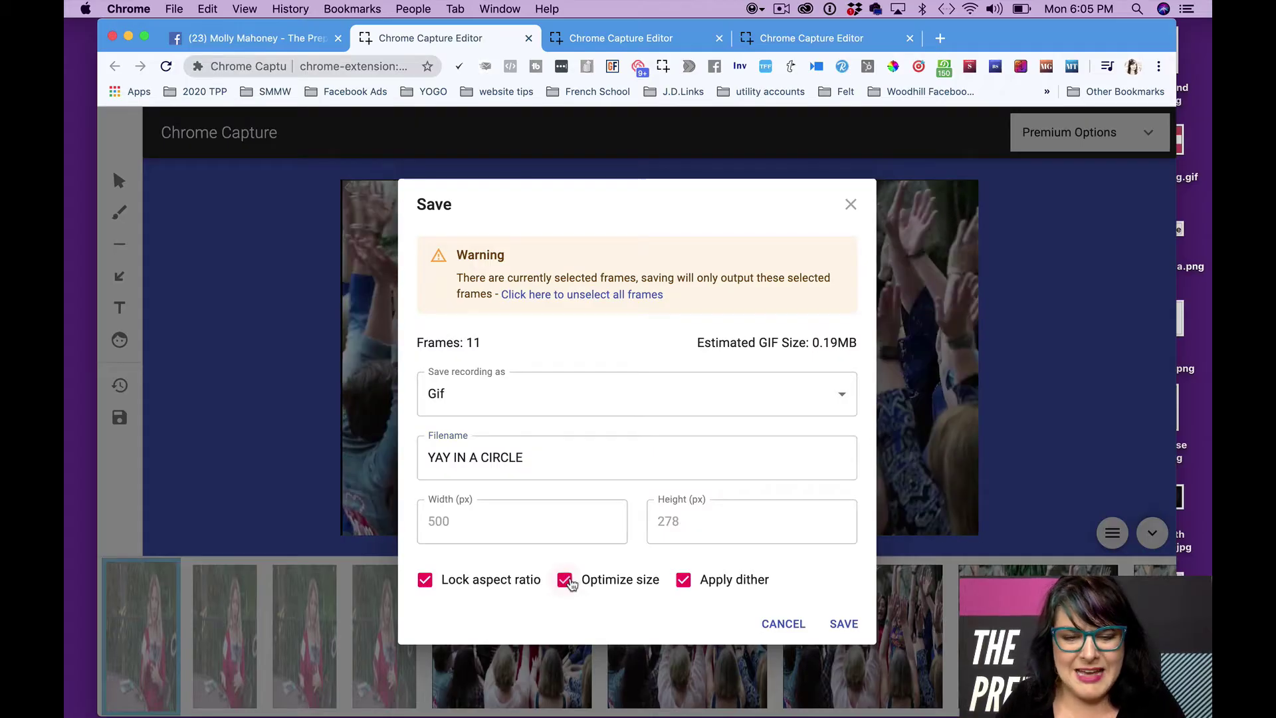
pyautogui.click(566, 581)
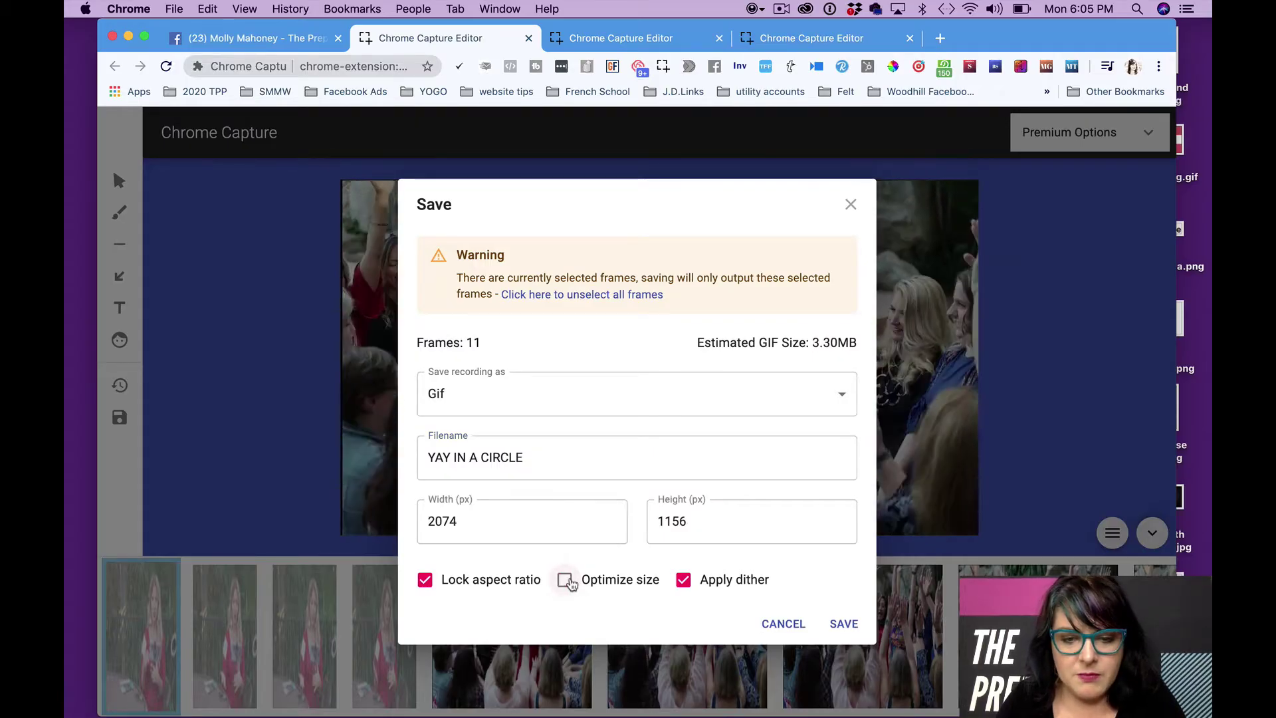
pyautogui.click(566, 581)
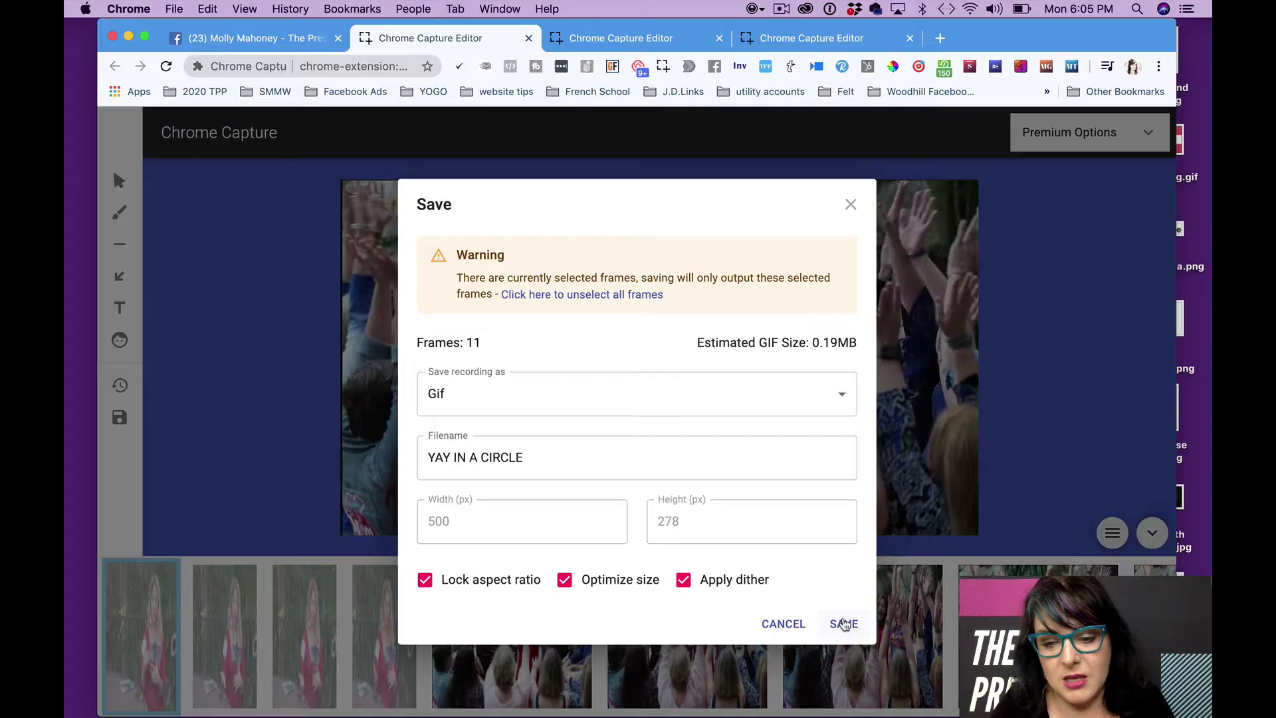
pyautogui.click(844, 624)
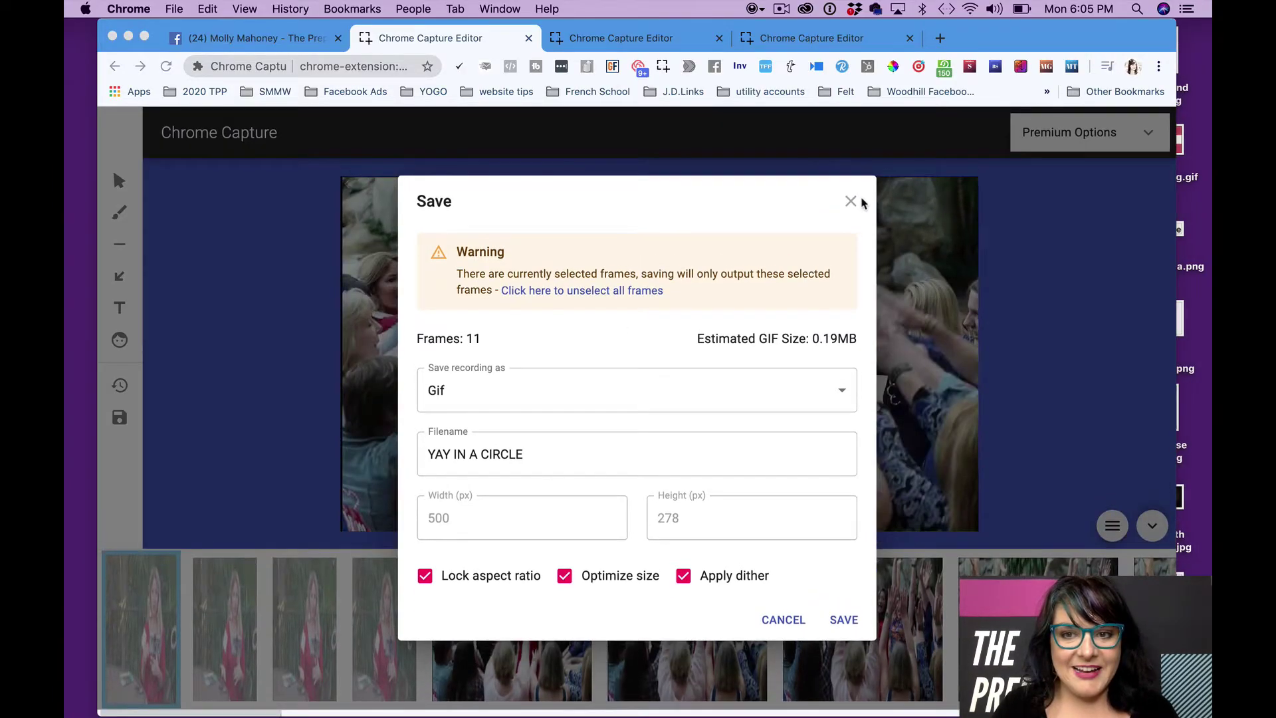
# Step: Open YAY IN A CIRCLE.gif in Preview and scroll through its frames
pyautogui.click(77, 230)
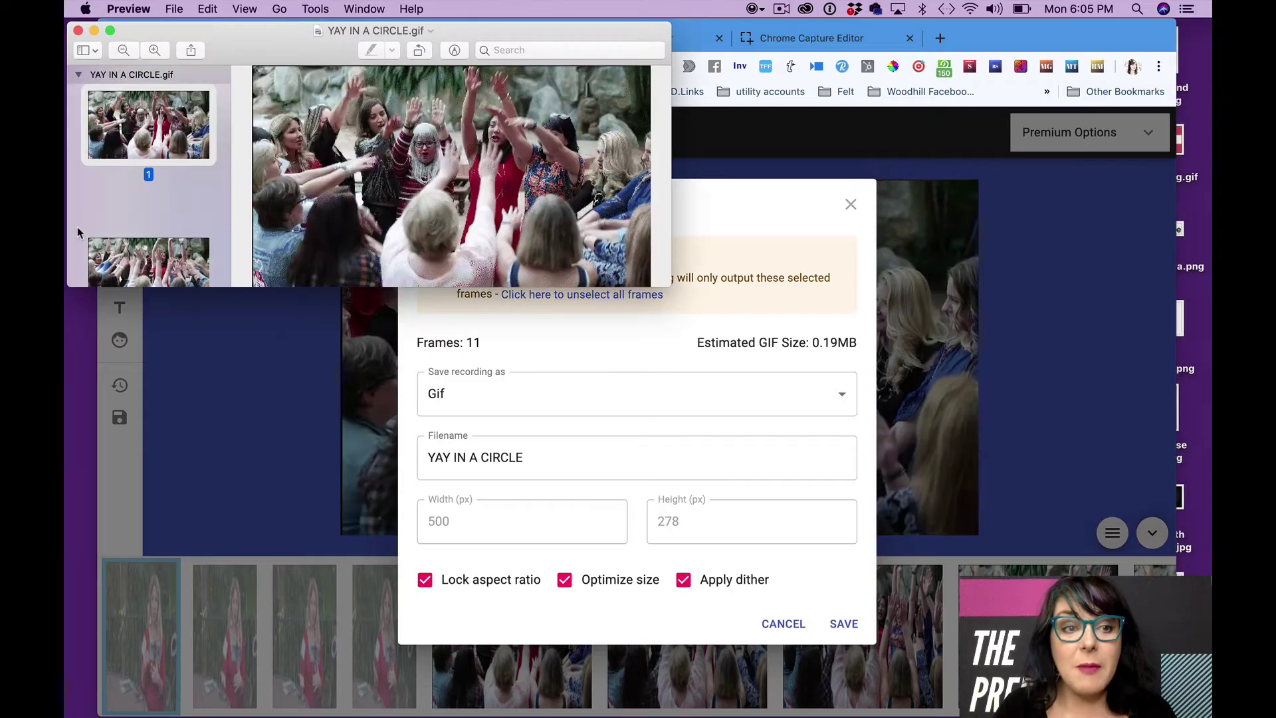
pyautogui.scroll(-15, 138, 209)
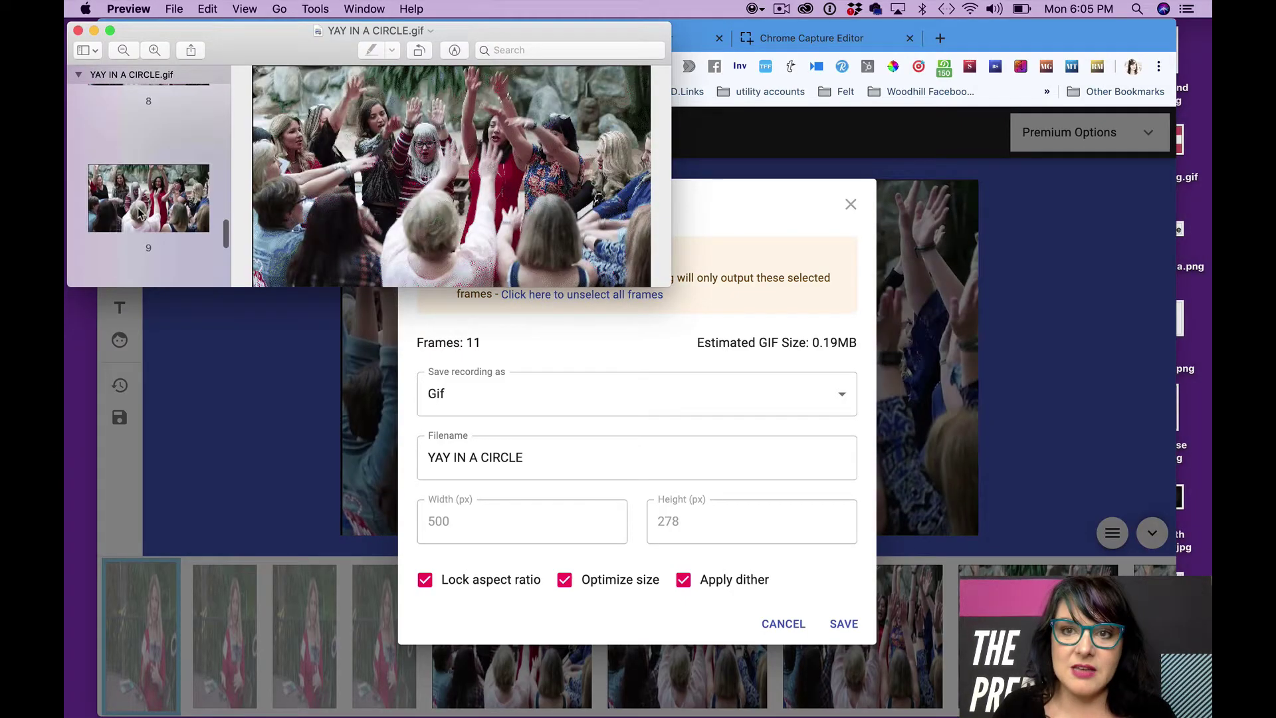
pyautogui.scroll(15, 138, 207)
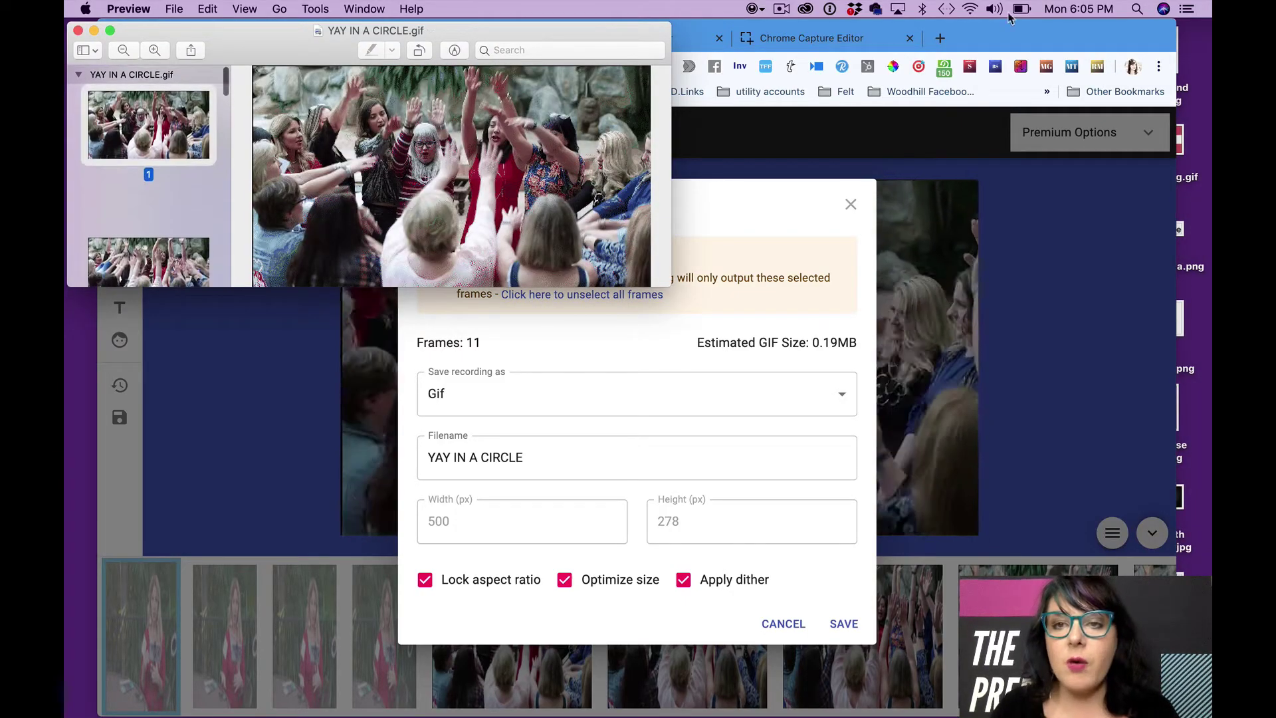
# Step: Go to the Tenor website in a new tab
pyautogui.click(942, 39)
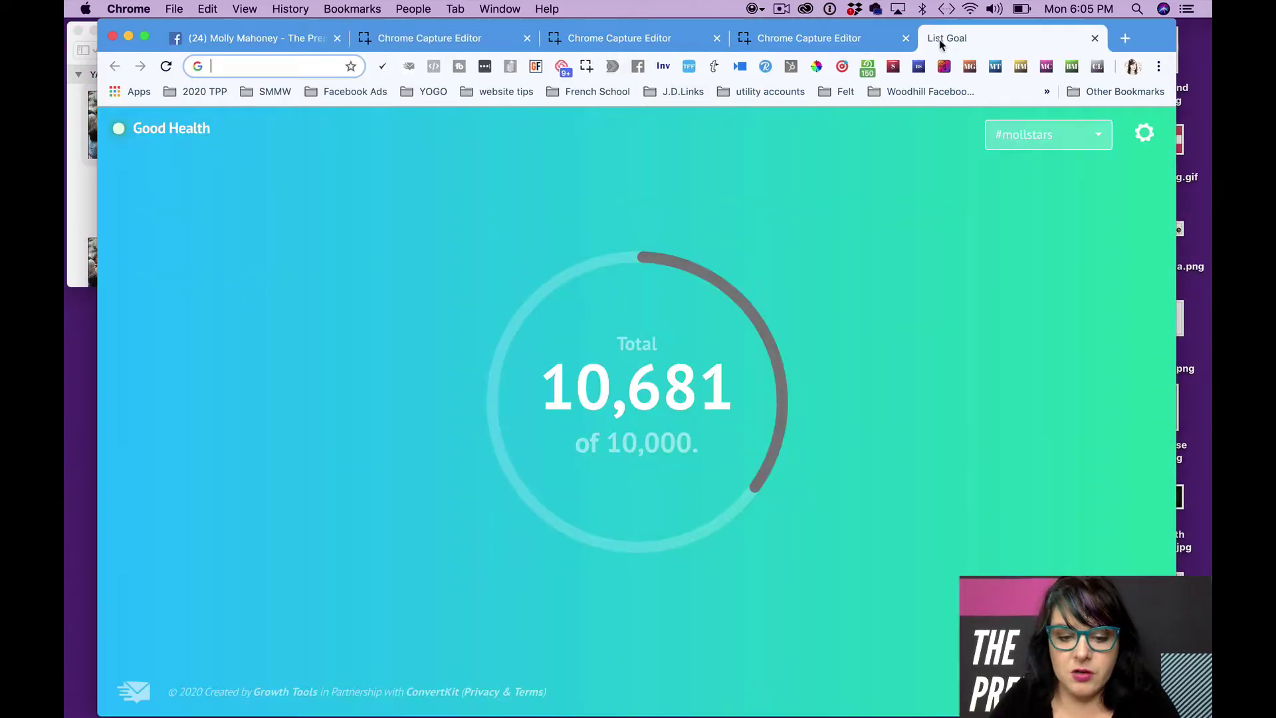
pyautogui.write('TENOR.com')
pyautogui.press('Return')
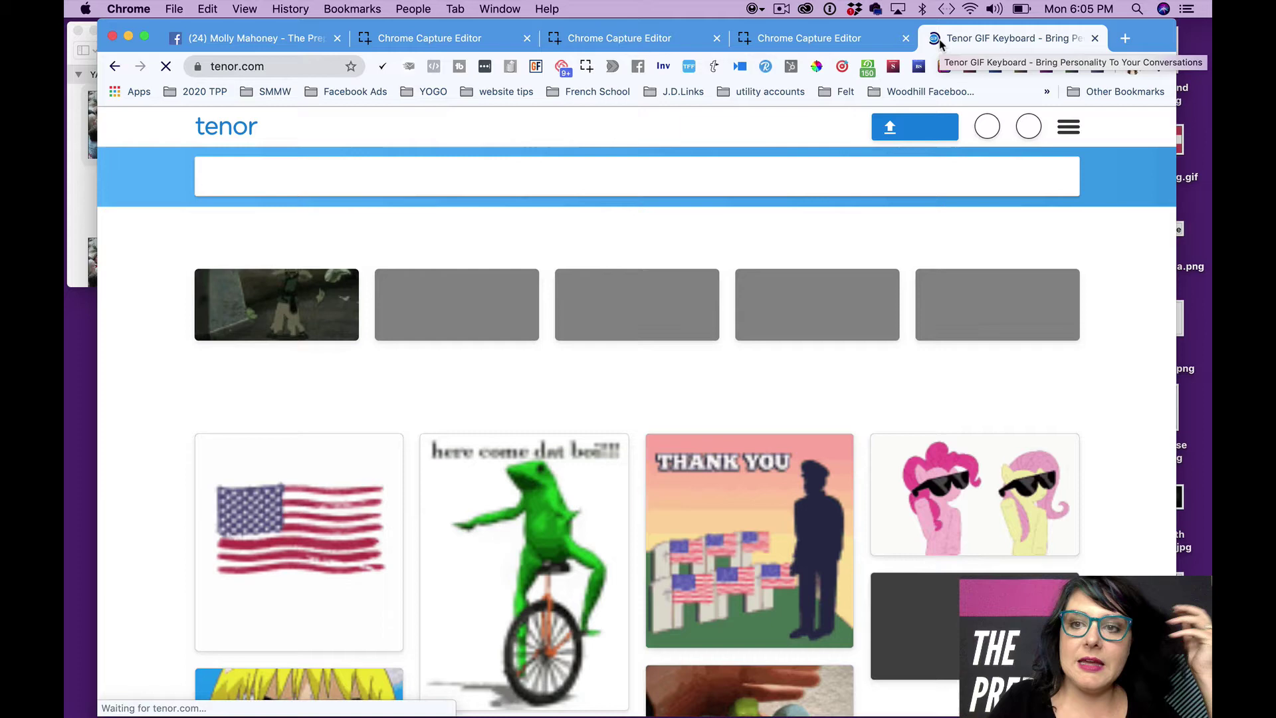
# Step: Upload YAY IN A CIRCLE.gif from the desktop into Tenor's GIF Maker
pyautogui.click(910, 128)
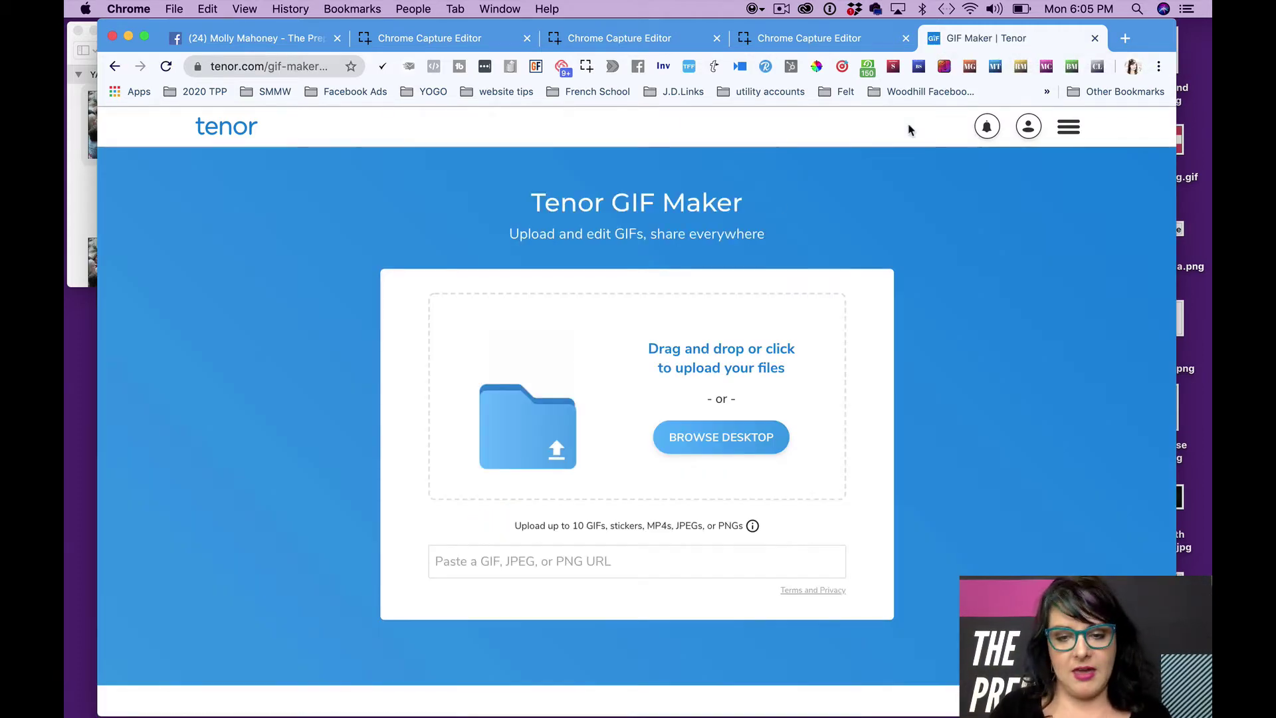
pyautogui.click(696, 445)
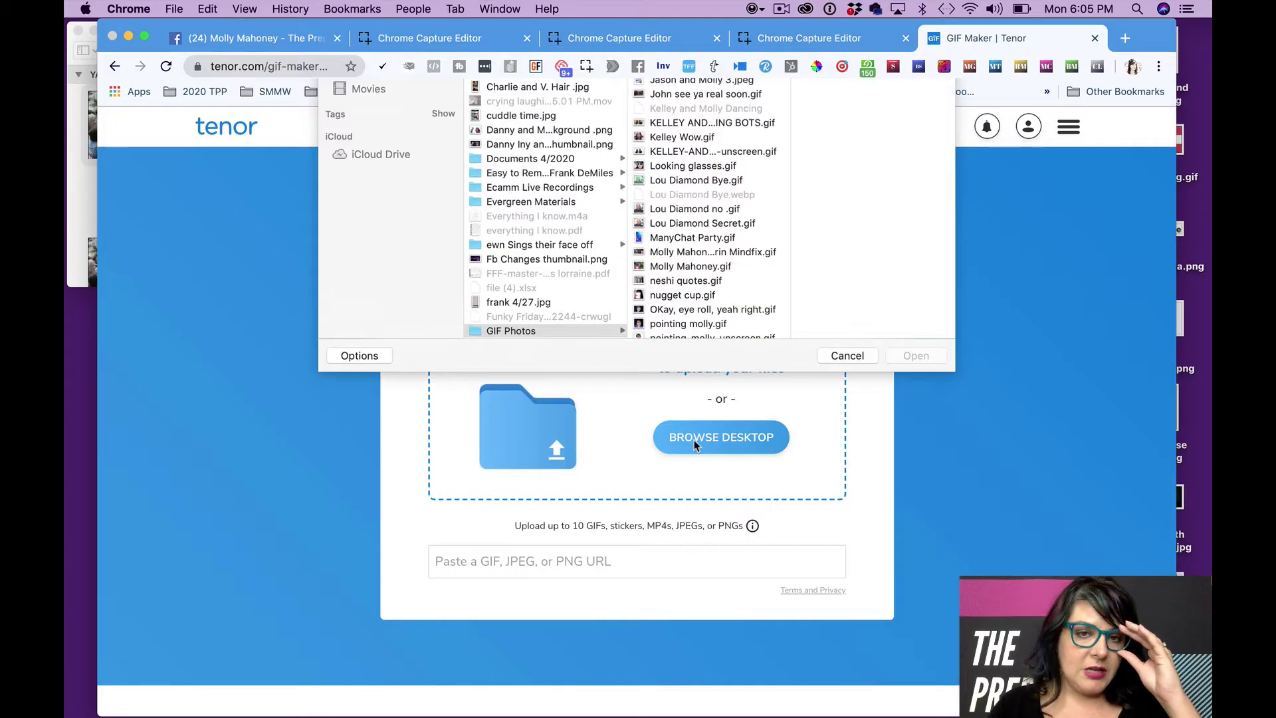
pyautogui.click(845, 96)
pyautogui.write('YAY')
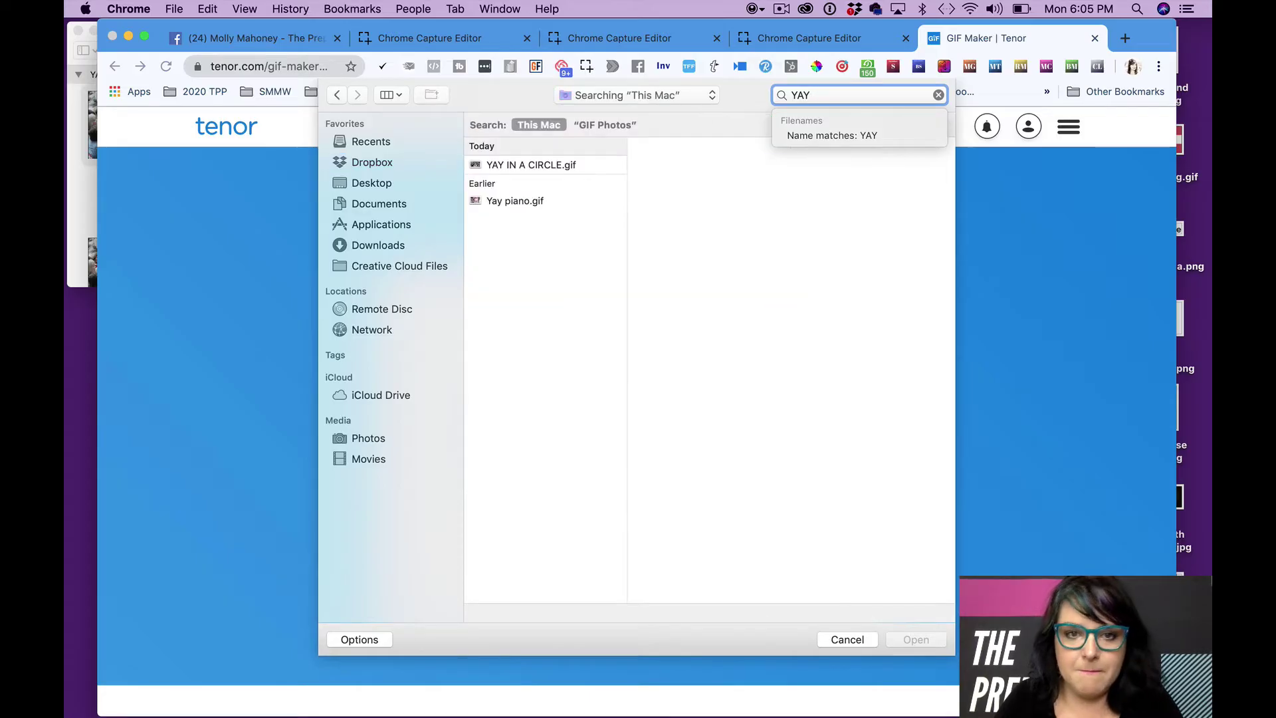
pyautogui.click(564, 170)
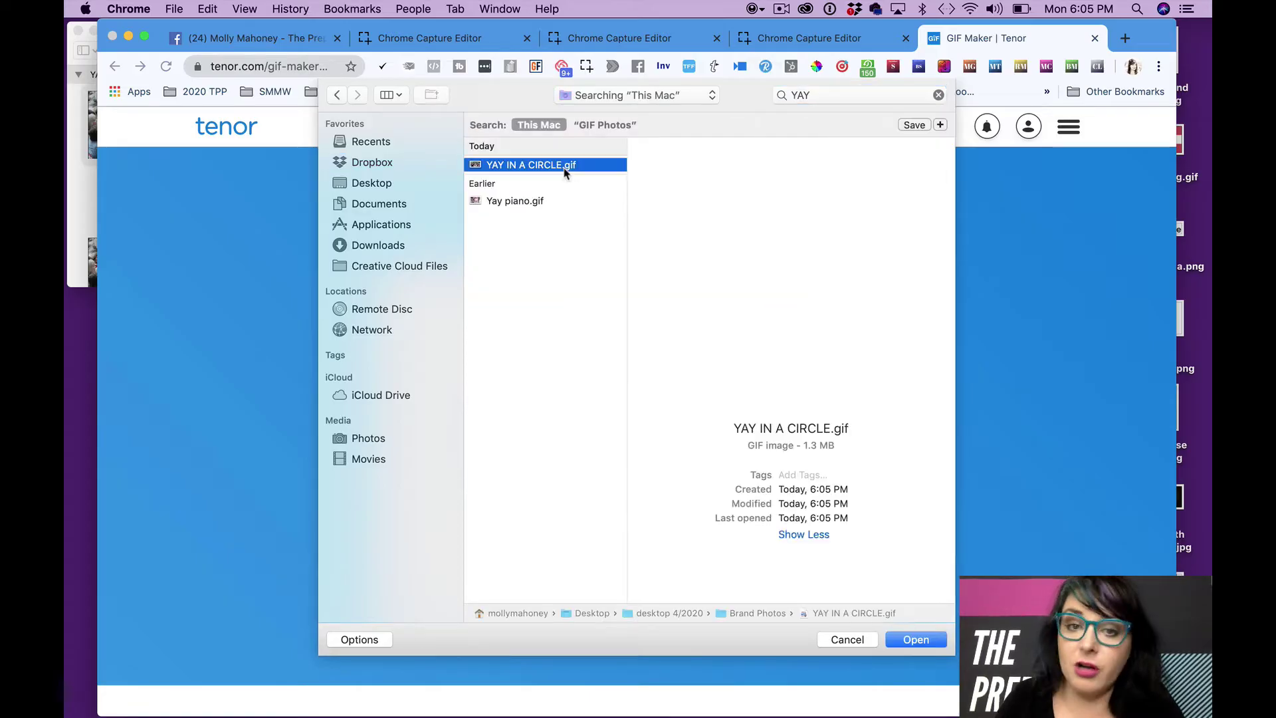
pyautogui.click(916, 640)
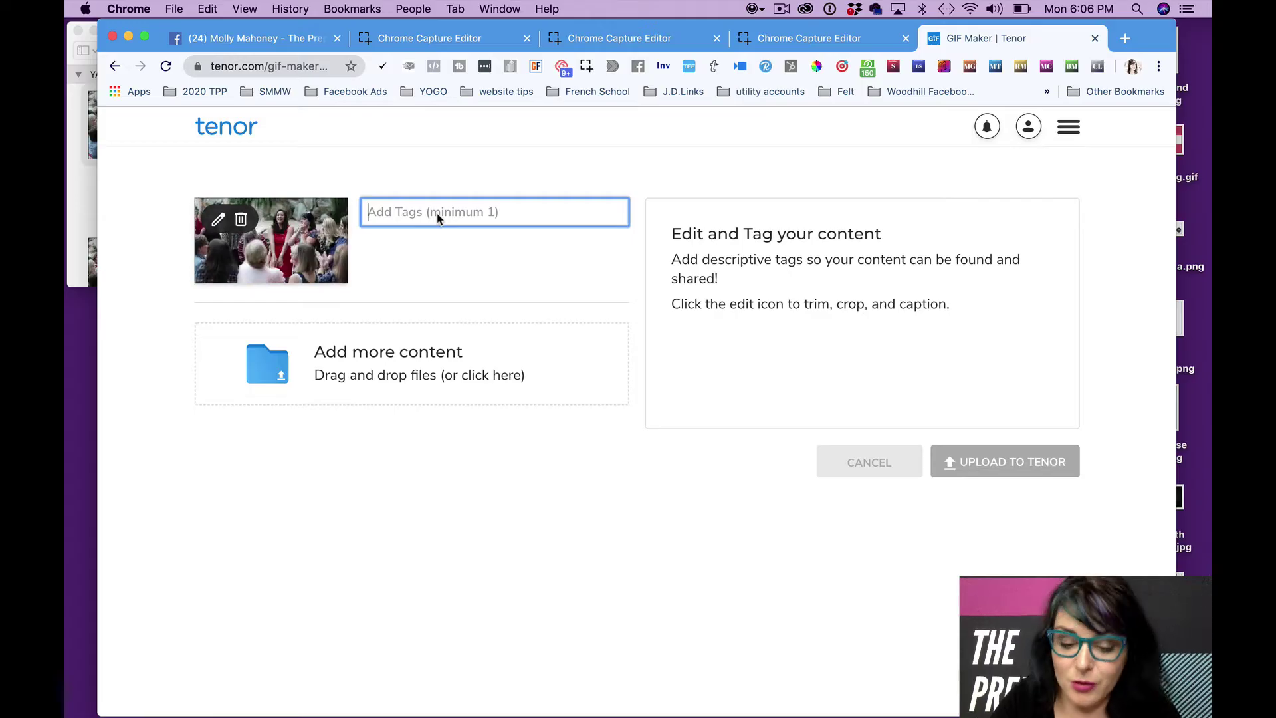
# Step: Tag the GIF with the owner's name and 'The Prepared Performer'
pyautogui.write('MOLLYMAHONEY')
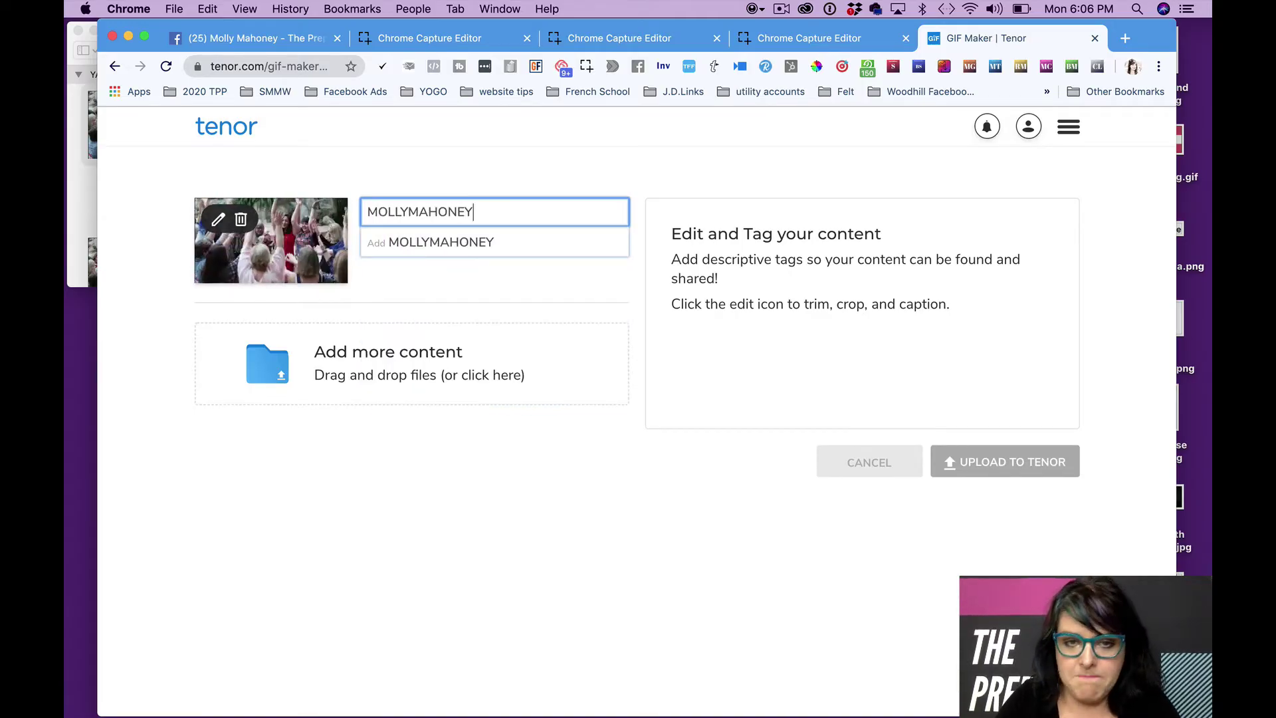
pyautogui.press('Return')
pyautogui.write('T')
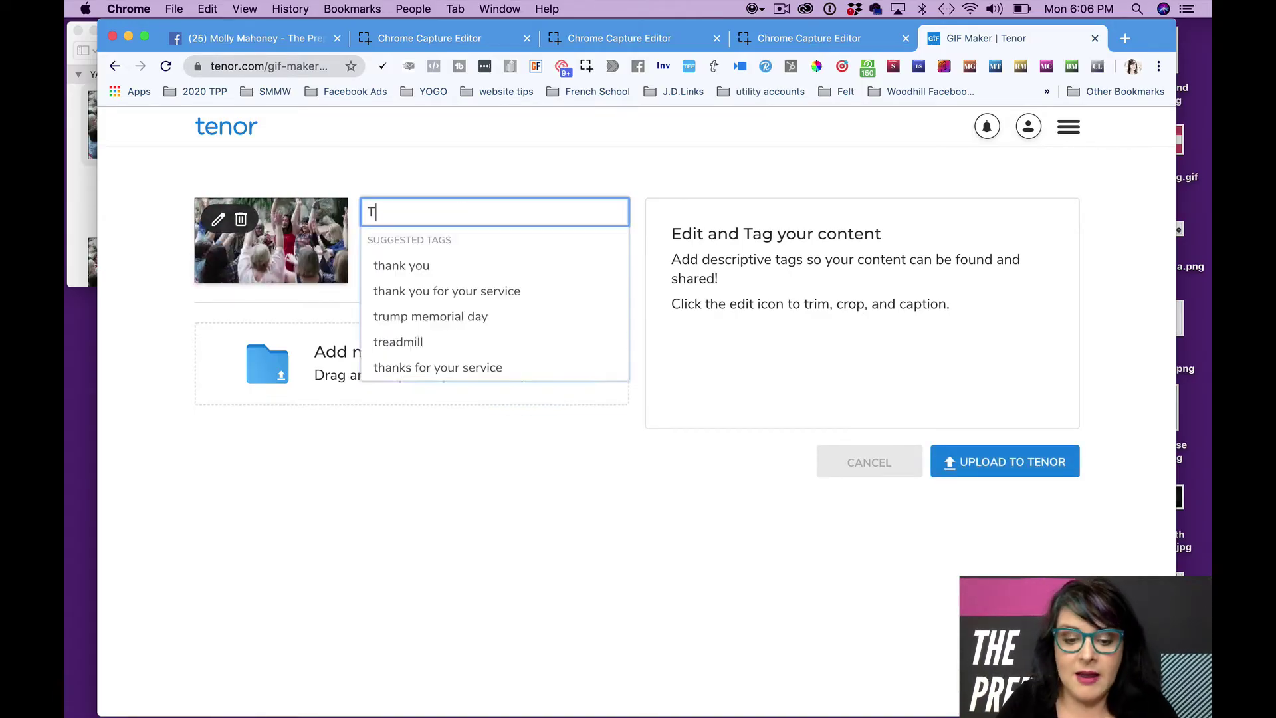
pyautogui.write('HE PREPARED PERFORMER')
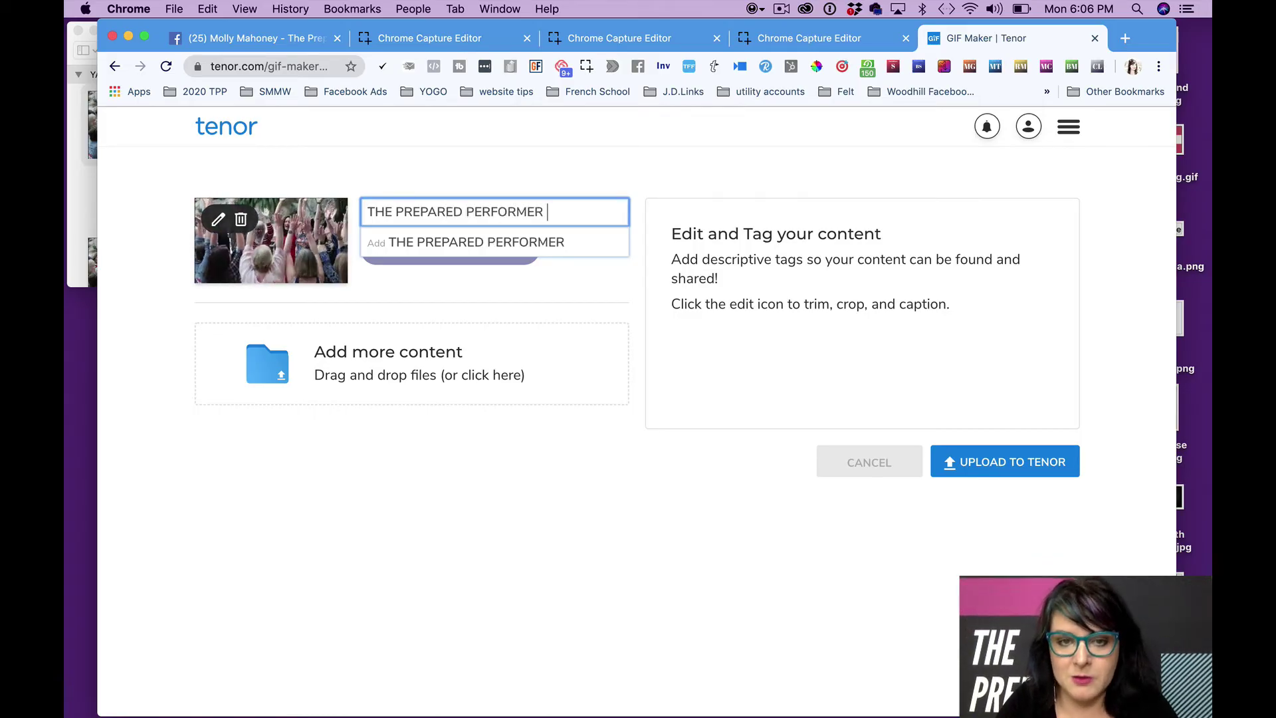
pyautogui.press('Return')
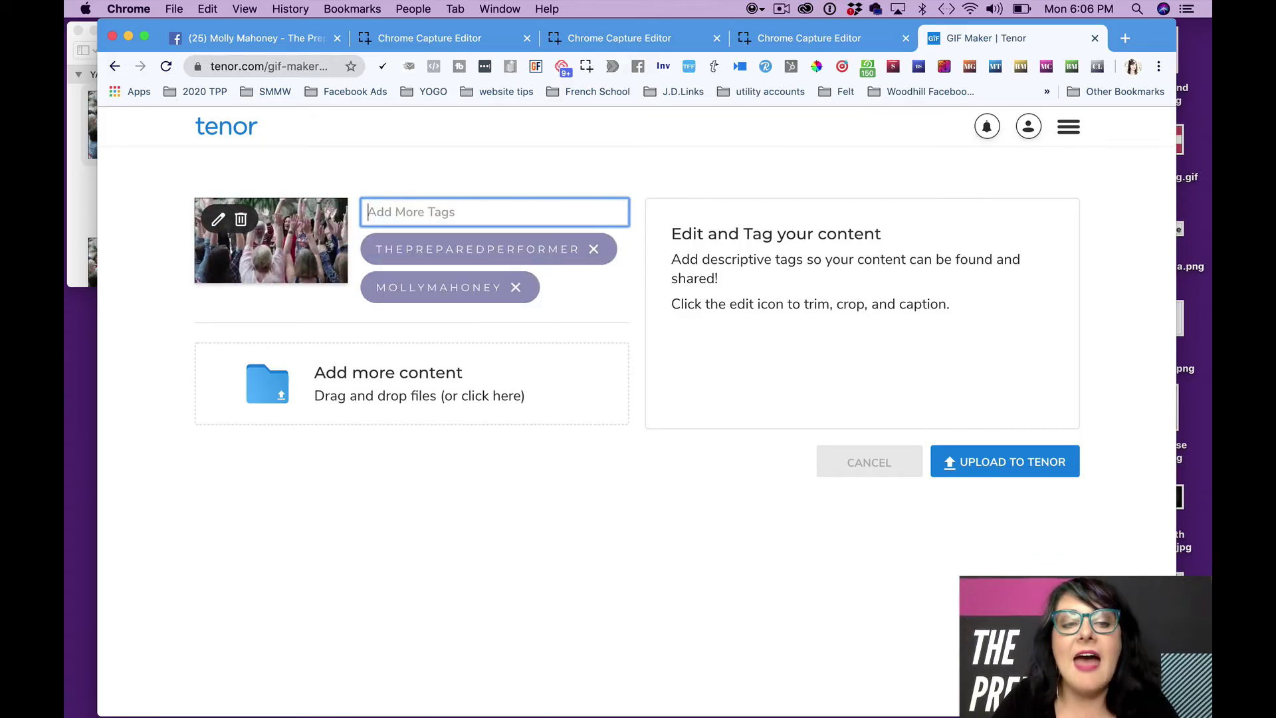
# Step: Add the tags YAY, GIRLFRIENDS, PARTY, CHEERS, yahoo and SUMMER TIME
pyautogui.write('YAY')
pyautogui.press('Return')
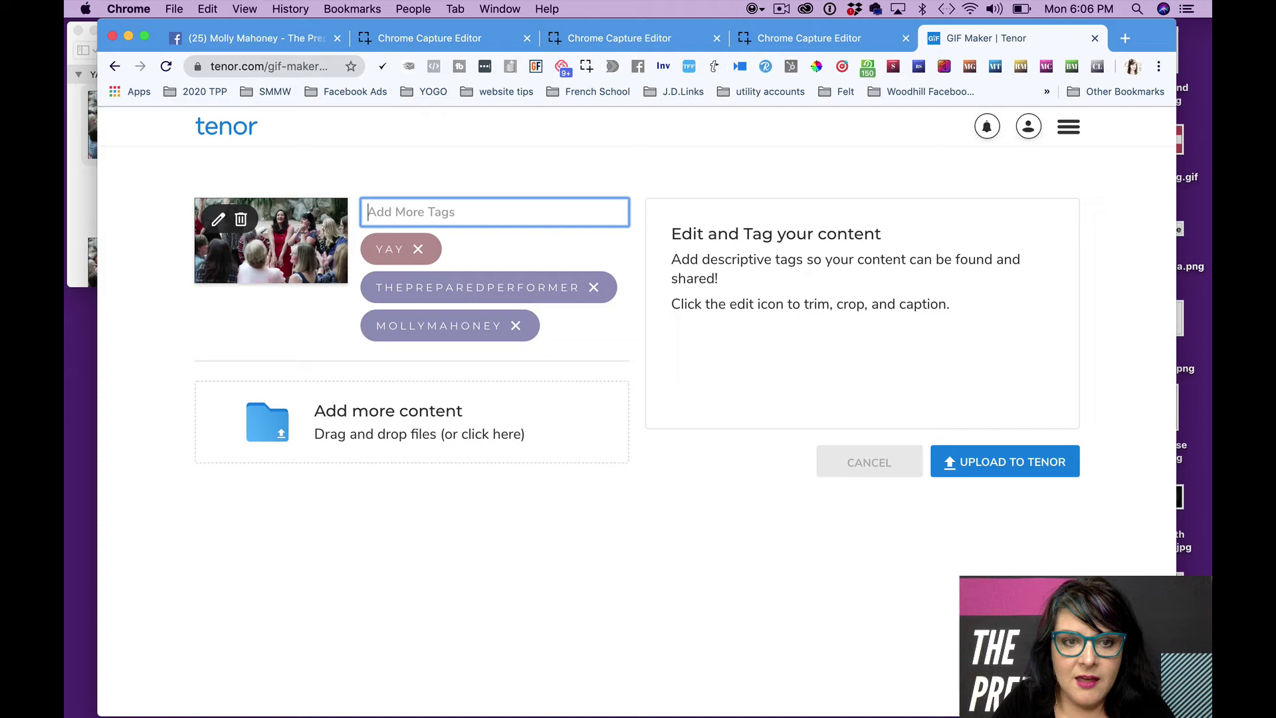
pyautogui.write('GIRLFR')
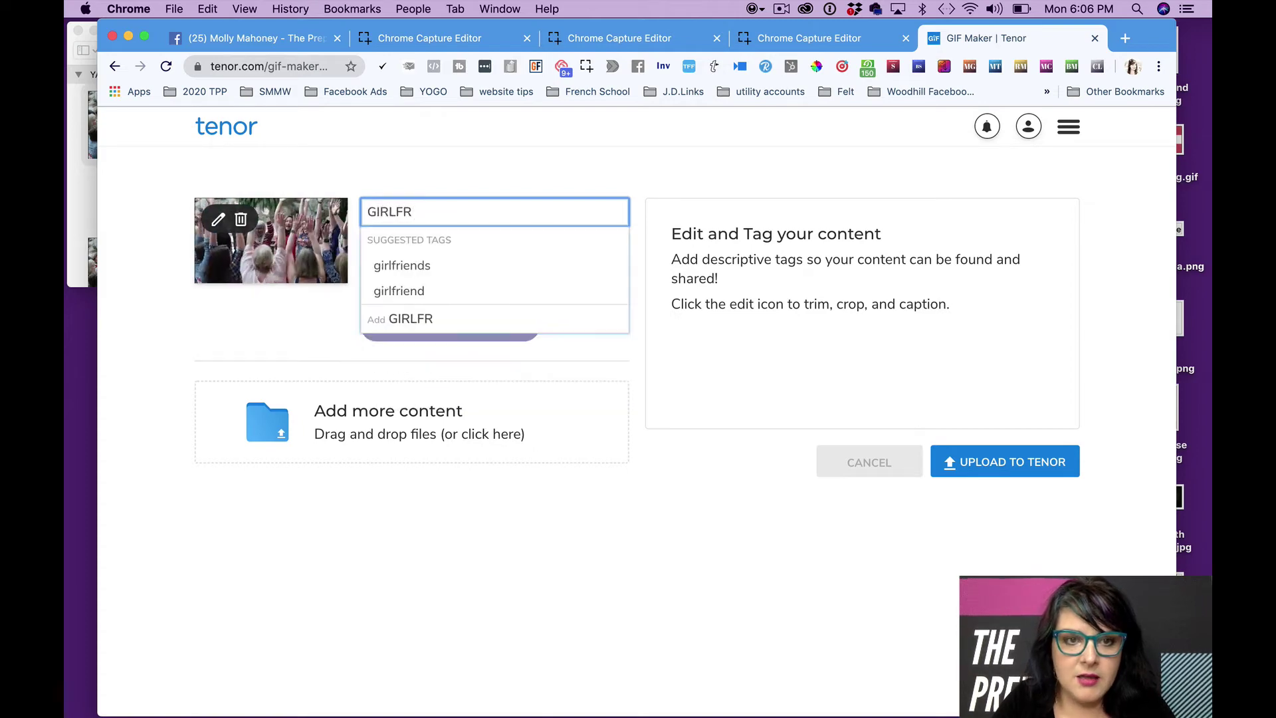
pyautogui.write('IENDS')
pyautogui.press('Return')
pyautogui.write('PARTY')
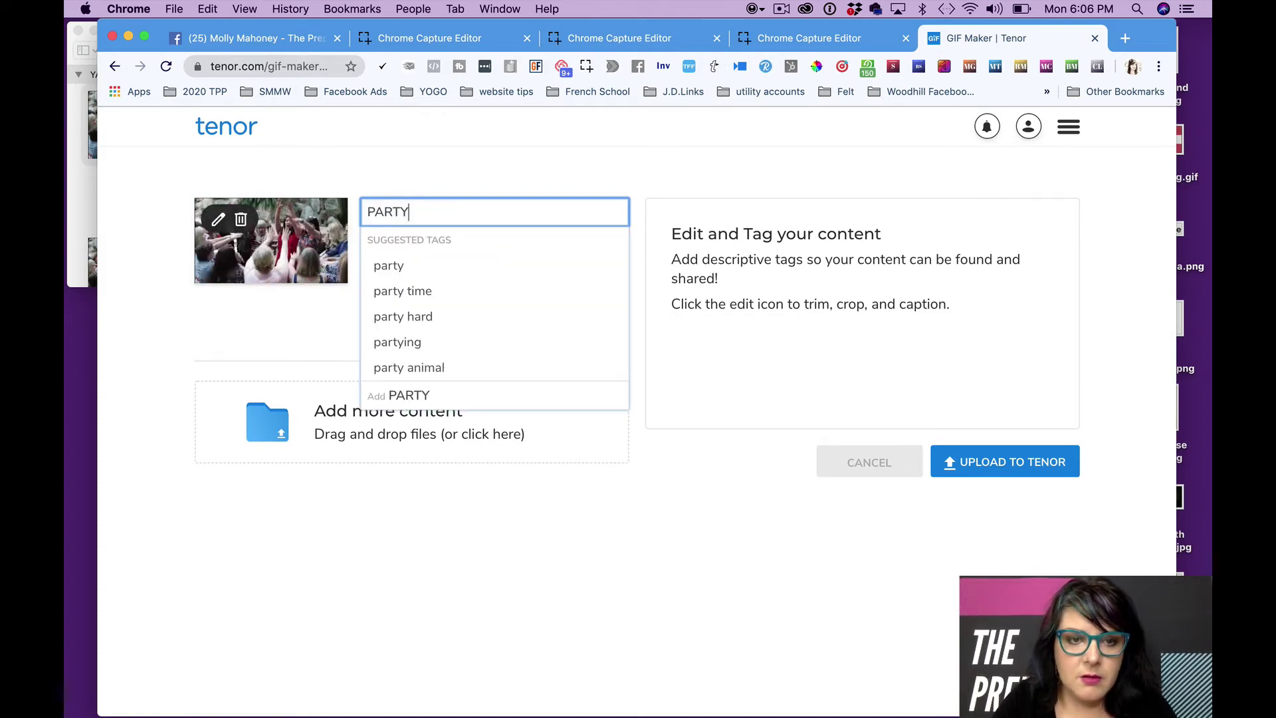
pyautogui.press('Return')
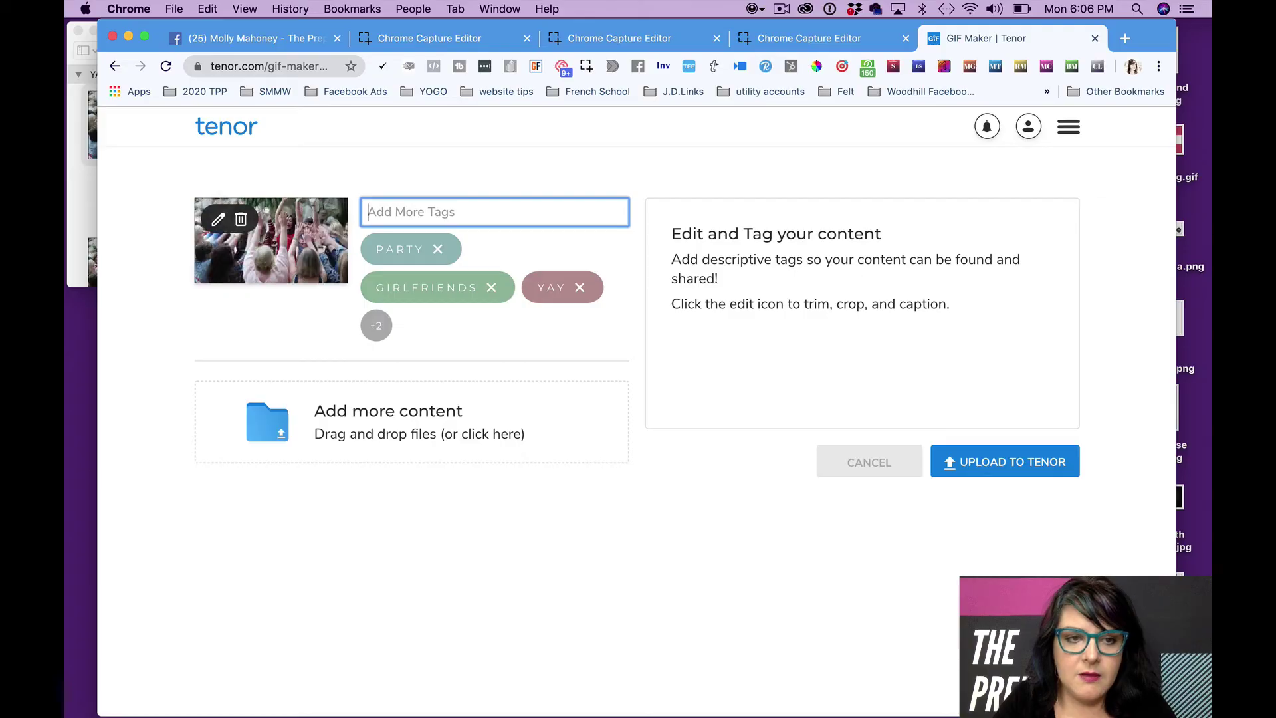
pyautogui.write('CHEERS')
pyautogui.press('Return')
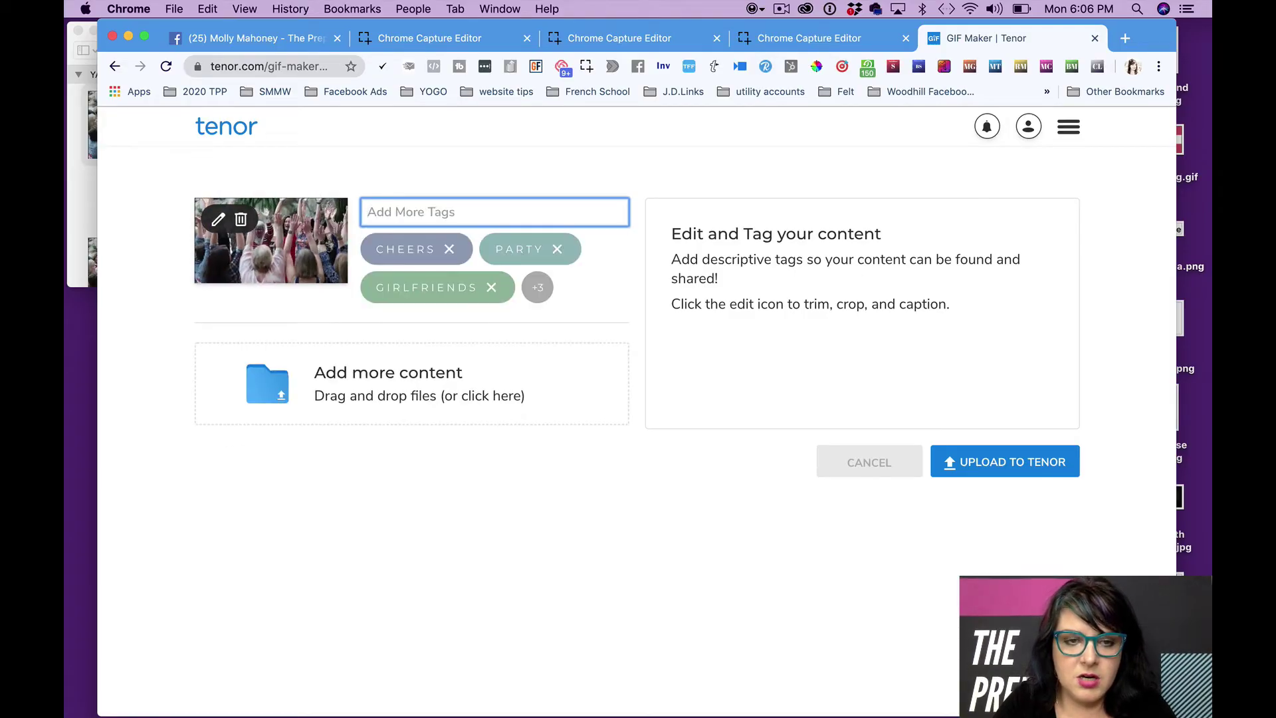
pyautogui.write('yahoo')
pyautogui.press('Return')
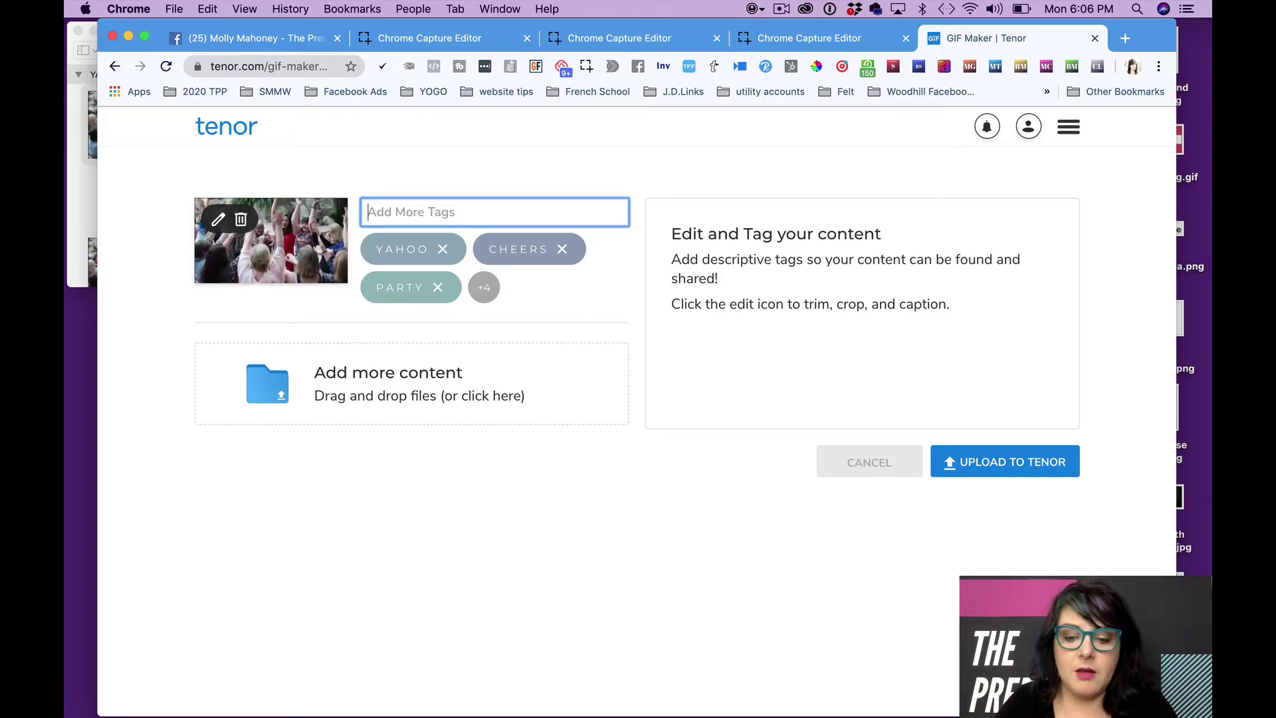
pyautogui.write('SUMMER TIME')
pyautogui.press('Return')
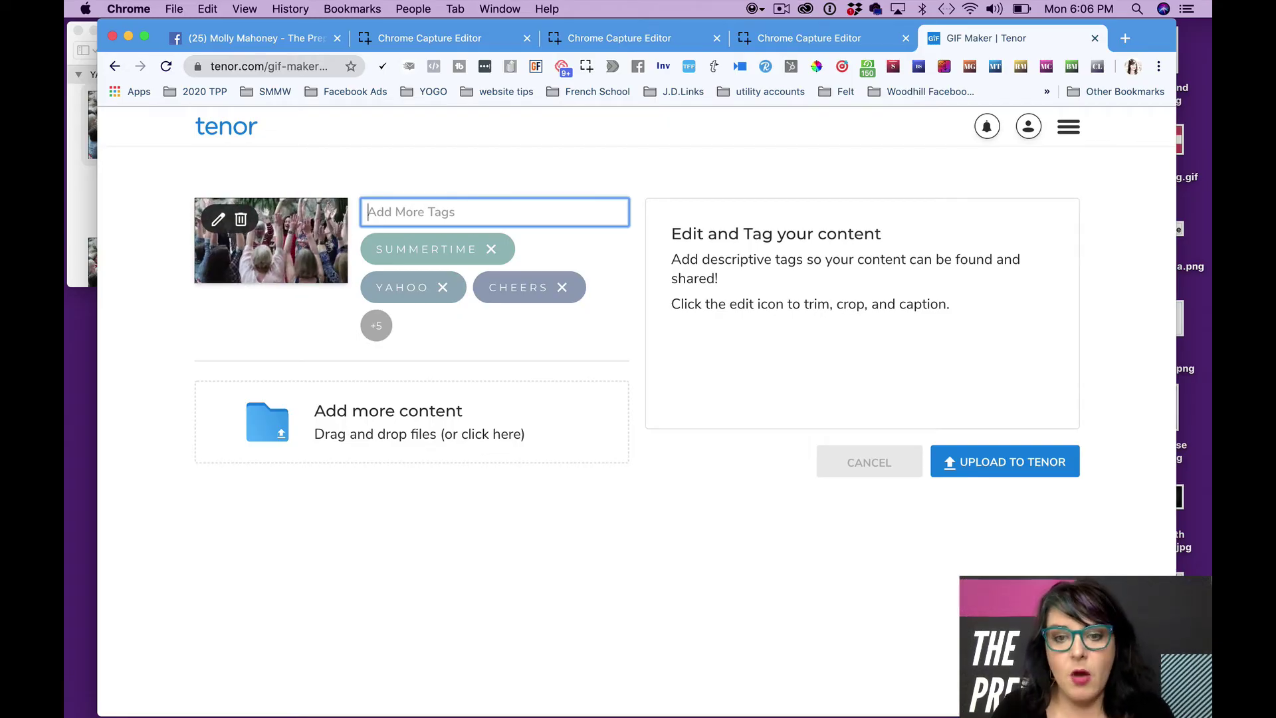
# Step: Upload the tagged GIF to Tenor and browse the profile's GIF Uploads grid
pyautogui.click(1014, 456)
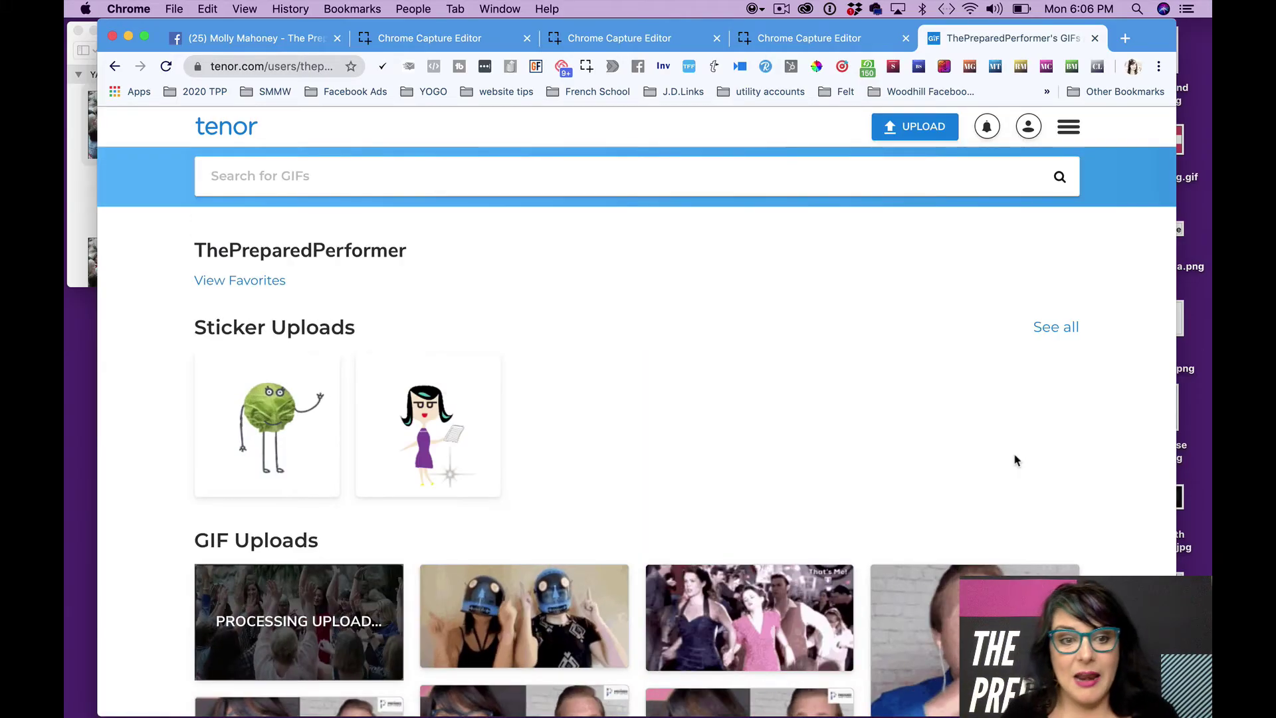
pyautogui.scroll(-15, 1015, 460)
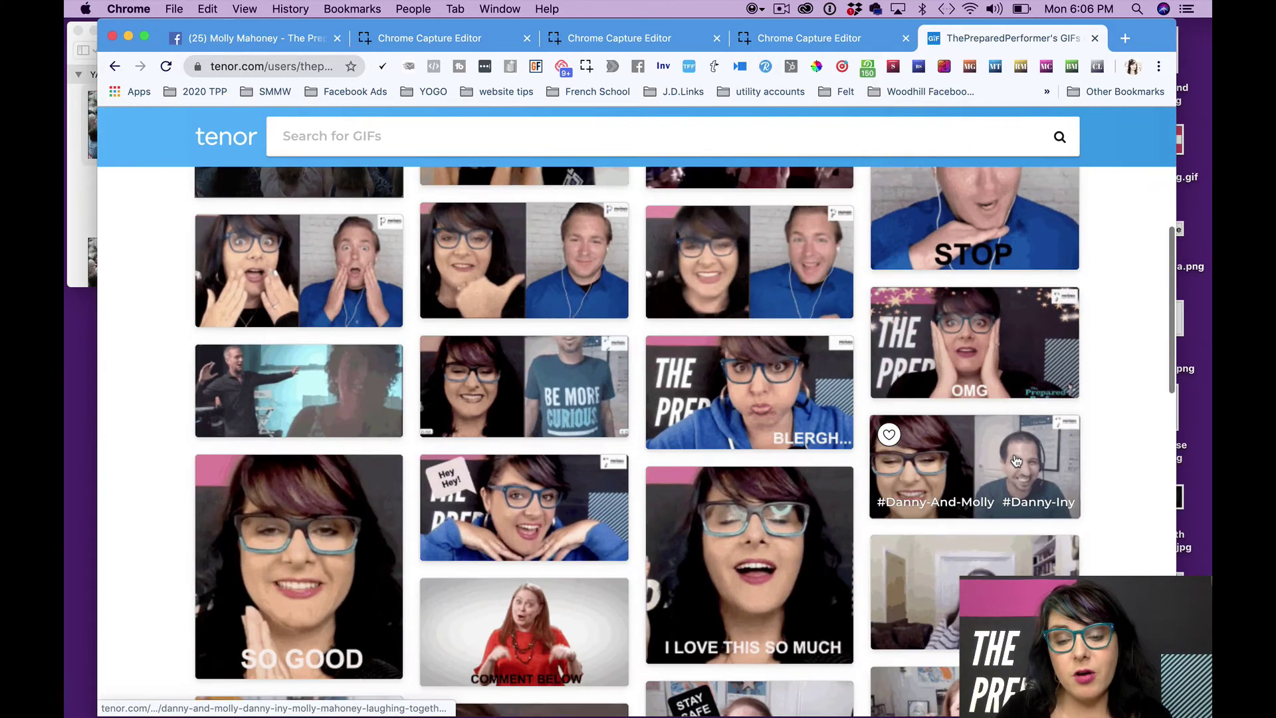
pyautogui.scroll(-20, 1015, 460)
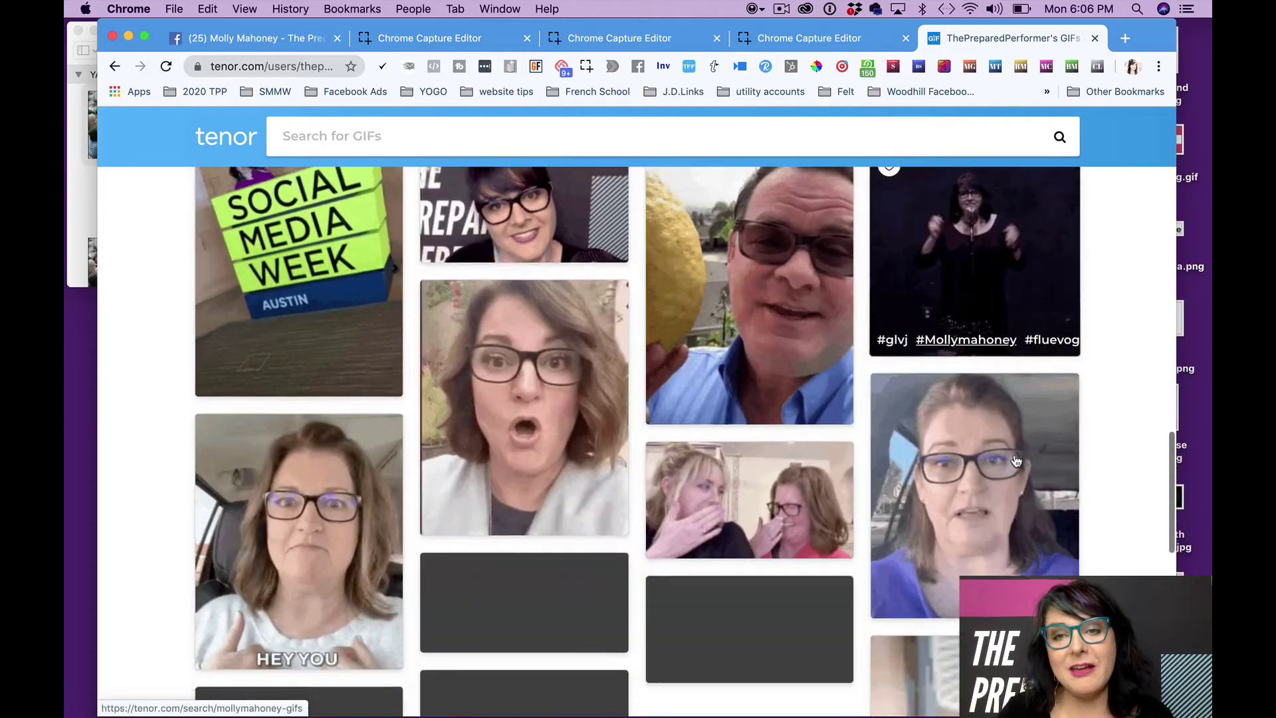
pyautogui.scroll(20, 1015, 460)
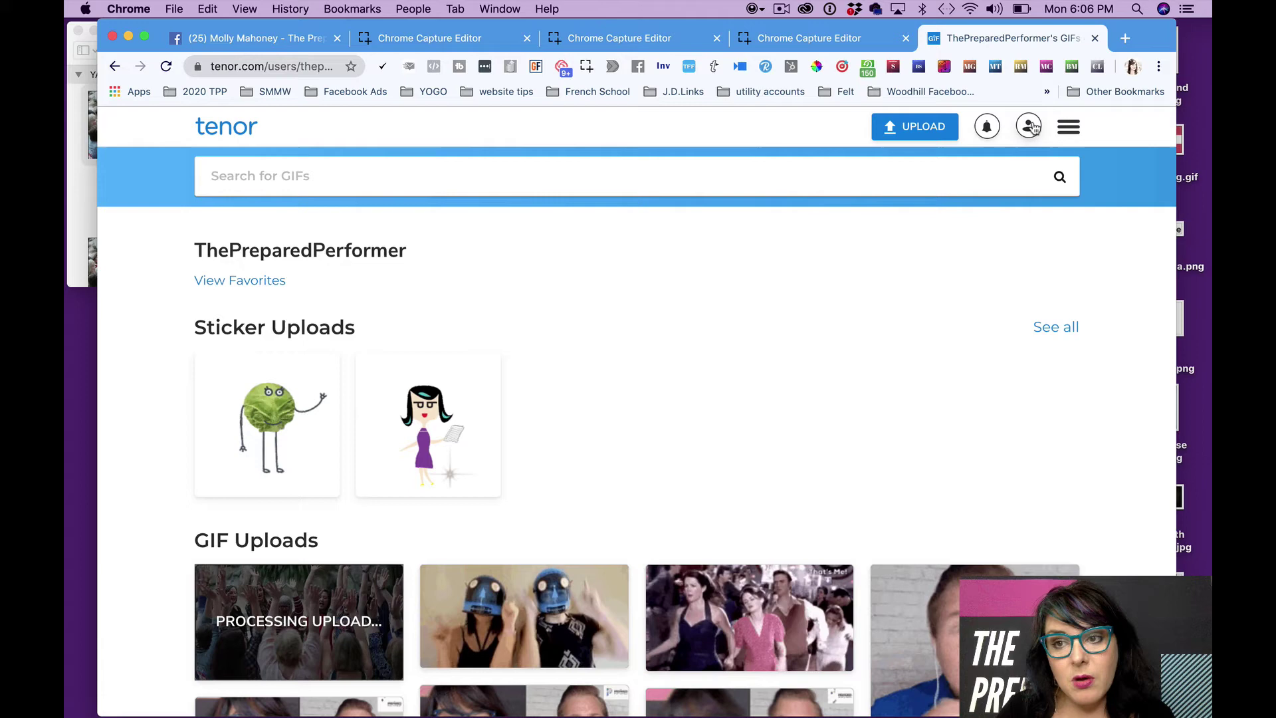
# Step: Open Tenor's notifications and scroll through alerts about earlier GIFs being shared and featured
pyautogui.click(986, 127)
pyautogui.scroll(-10, 863, 368)
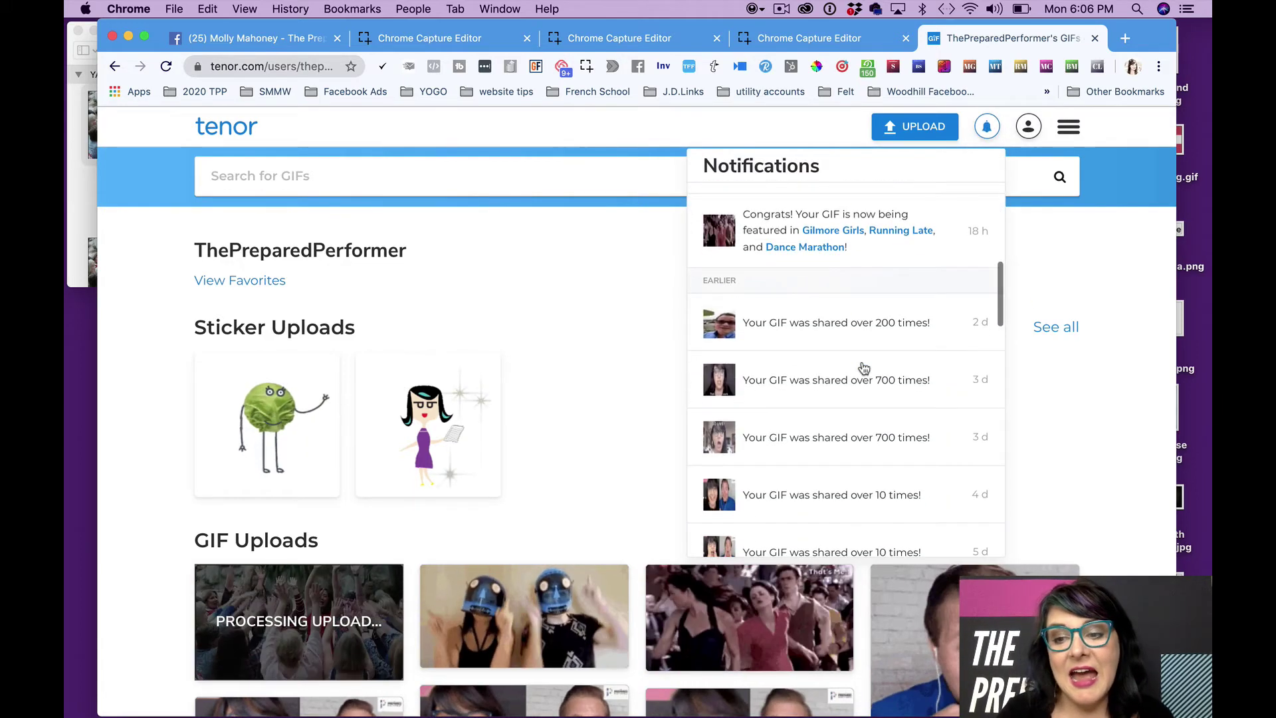
pyautogui.scroll(2, 863, 367)
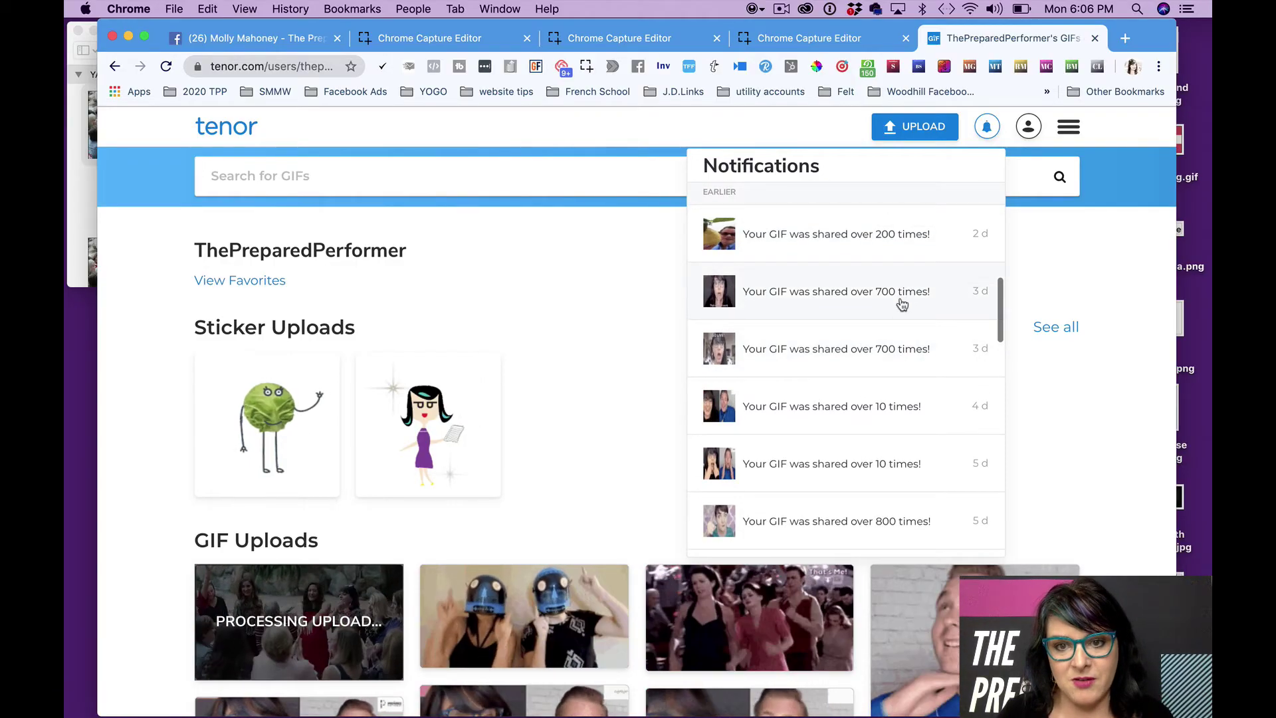
pyautogui.scroll(-10, 891, 377)
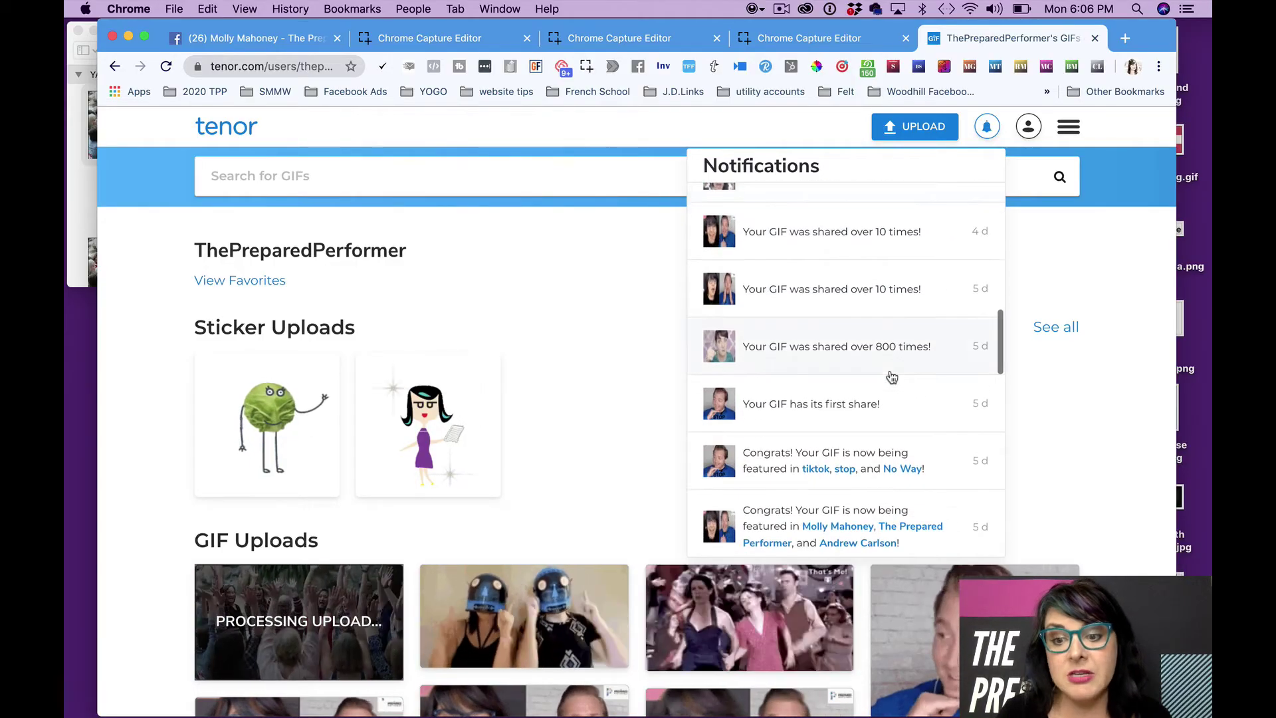
pyautogui.scroll(-8, 891, 376)
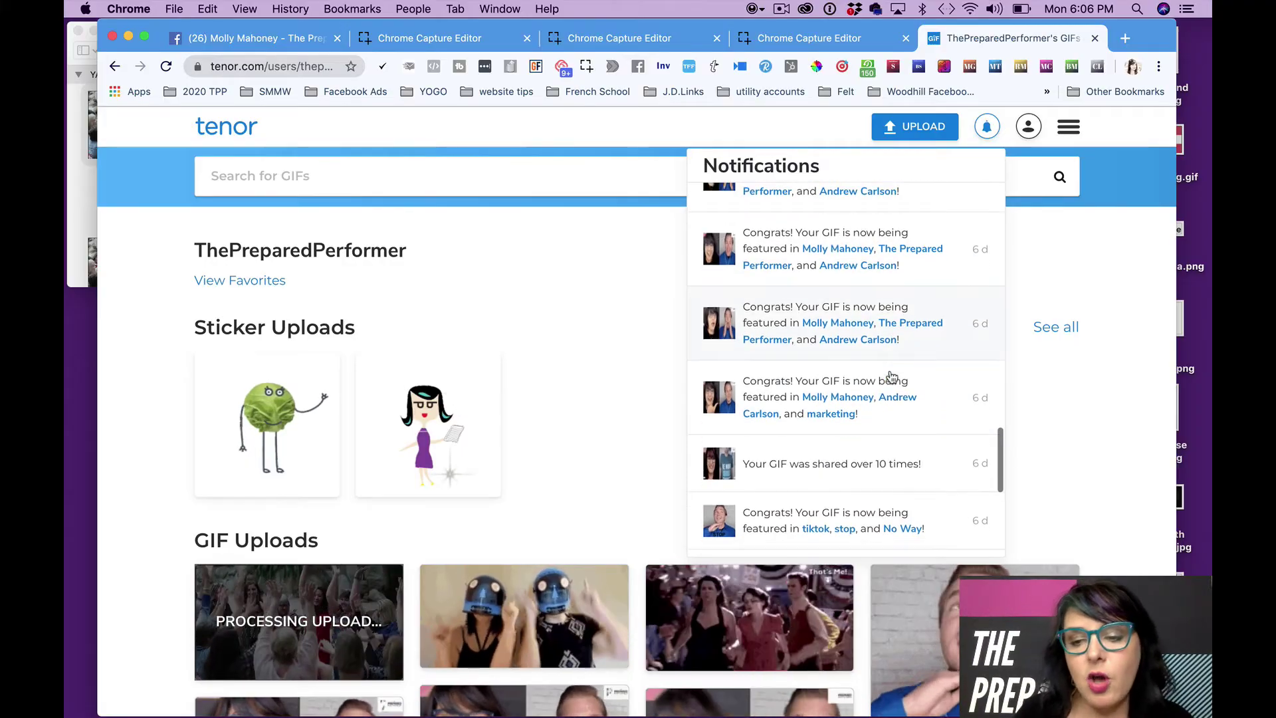
pyautogui.scroll(-5, 892, 377)
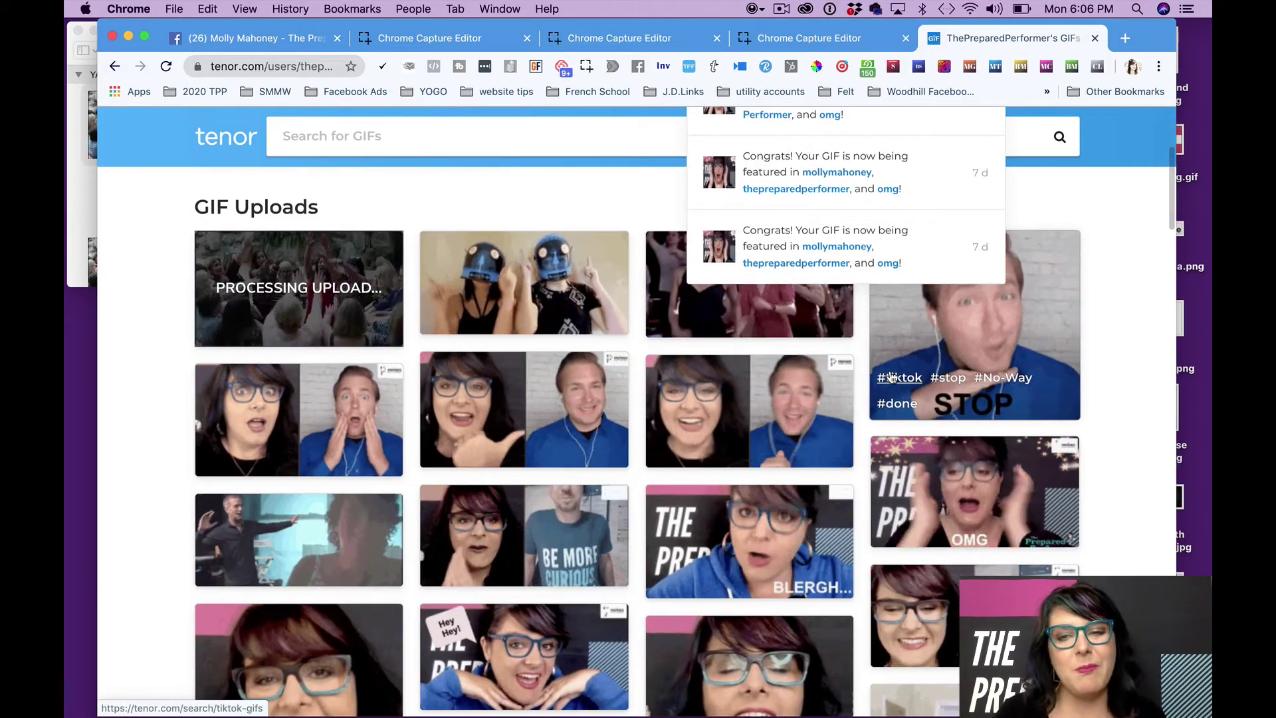
pyautogui.scroll(3, 892, 377)
pyautogui.scroll(3, 892, 377)
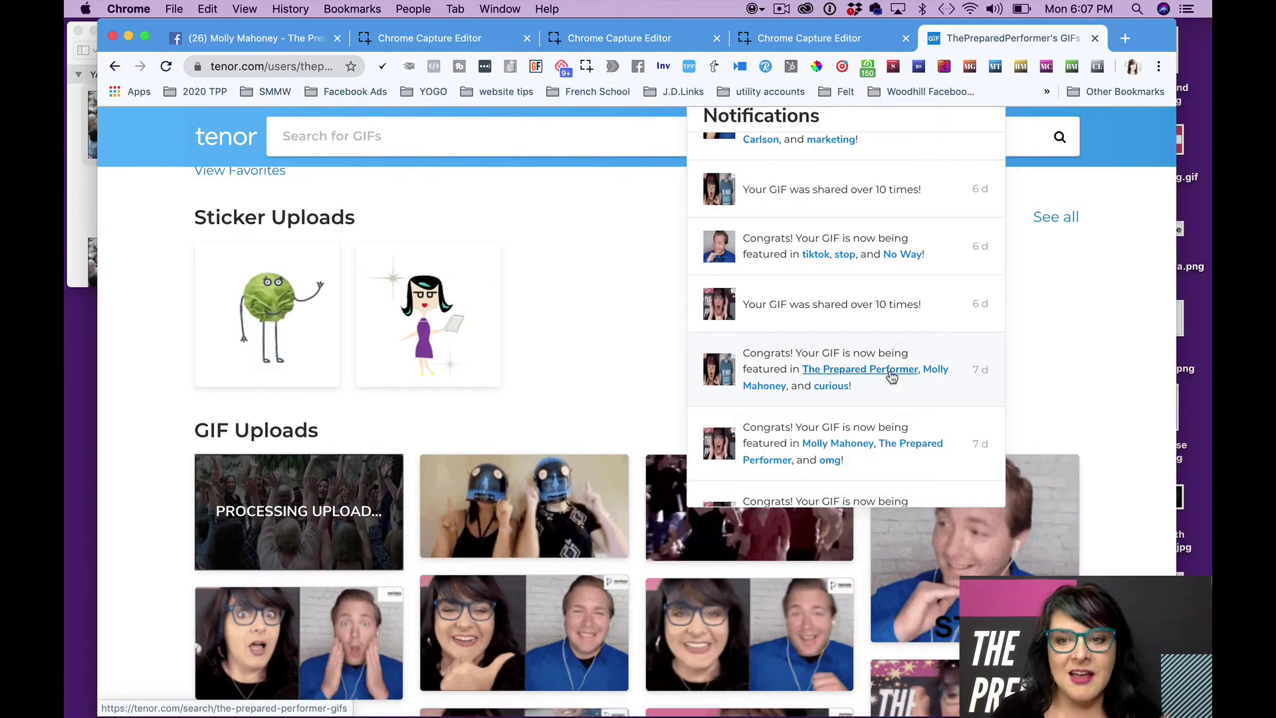
pyautogui.scroll(5, 892, 377)
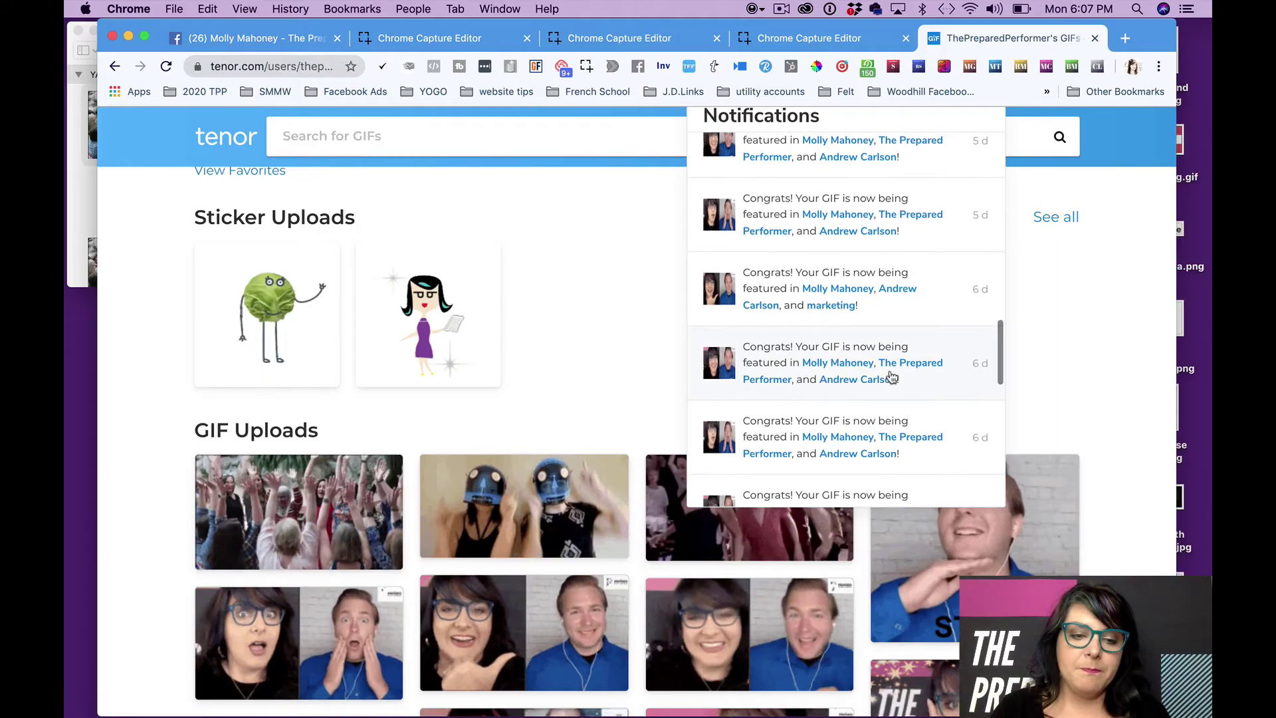
pyautogui.scroll(10, 891, 377)
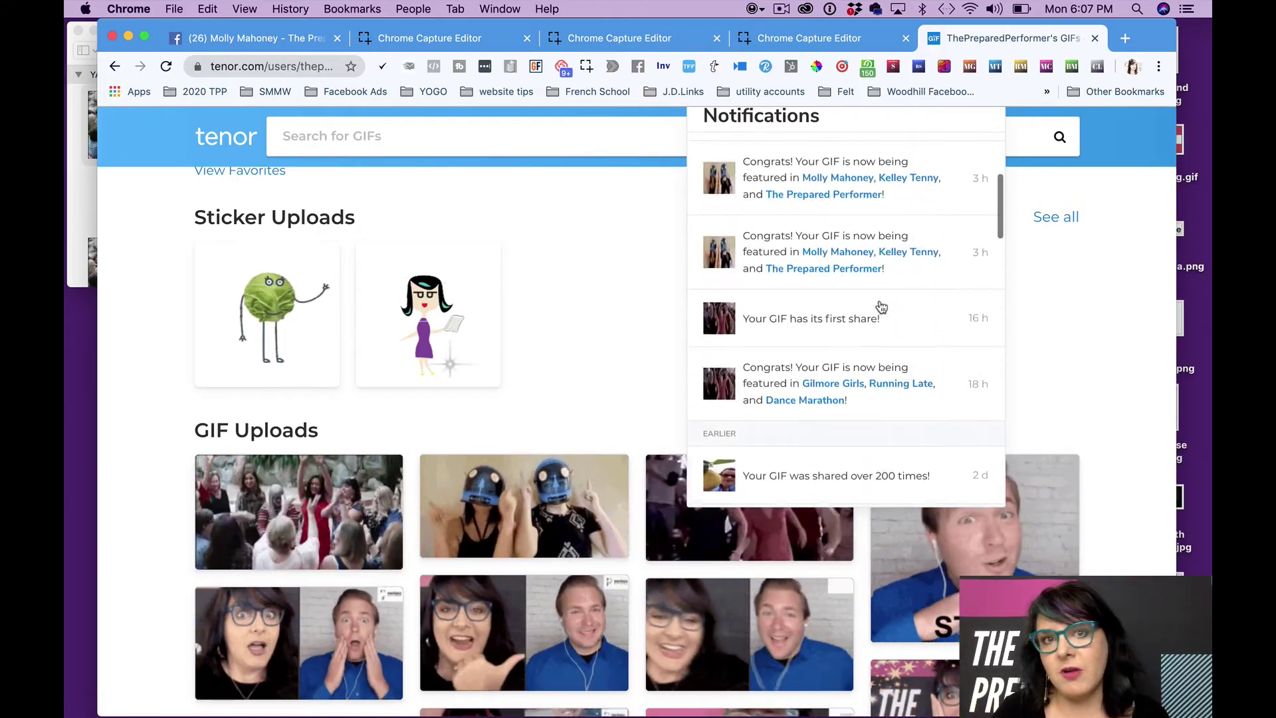
pyautogui.scroll(3, 882, 307)
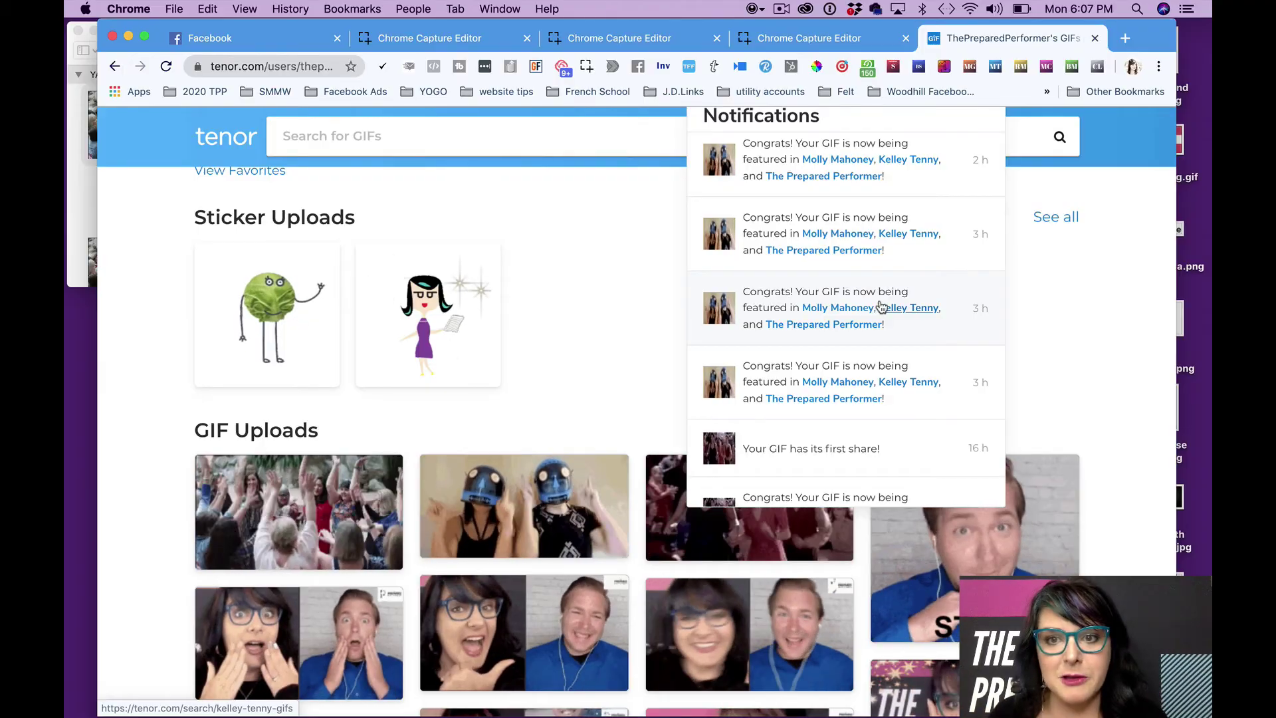
pyautogui.scroll(2, 883, 306)
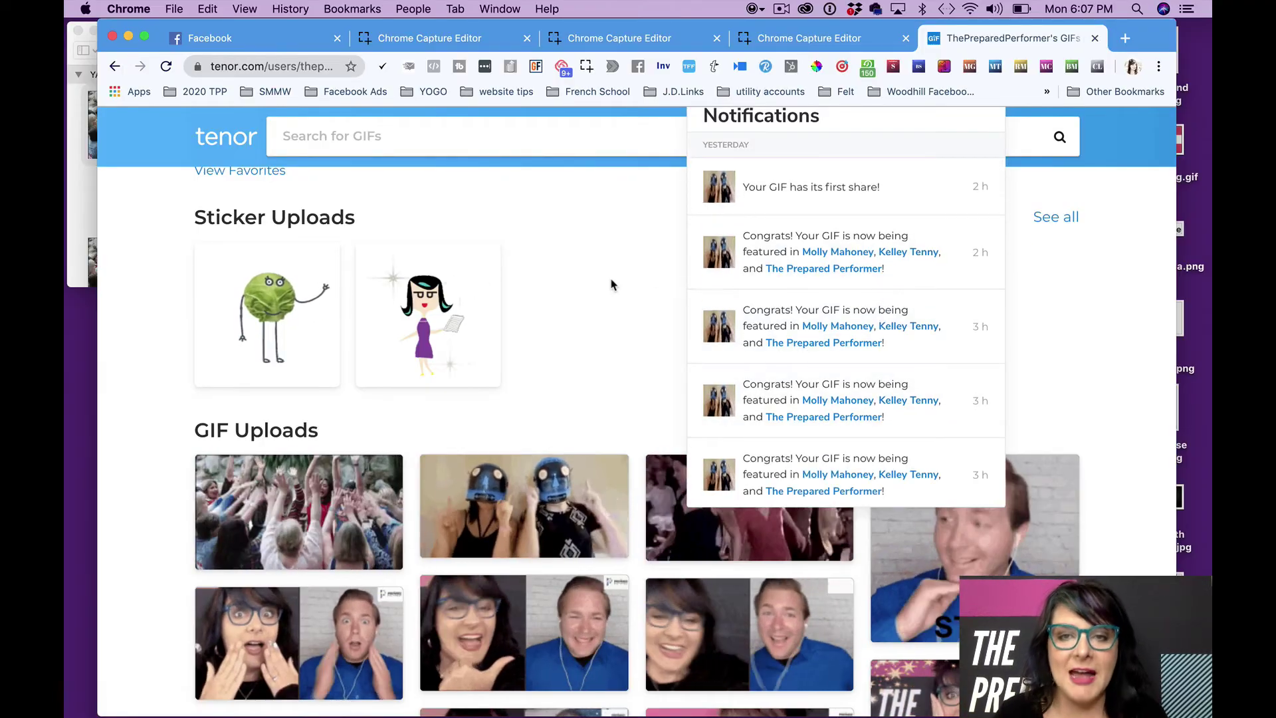